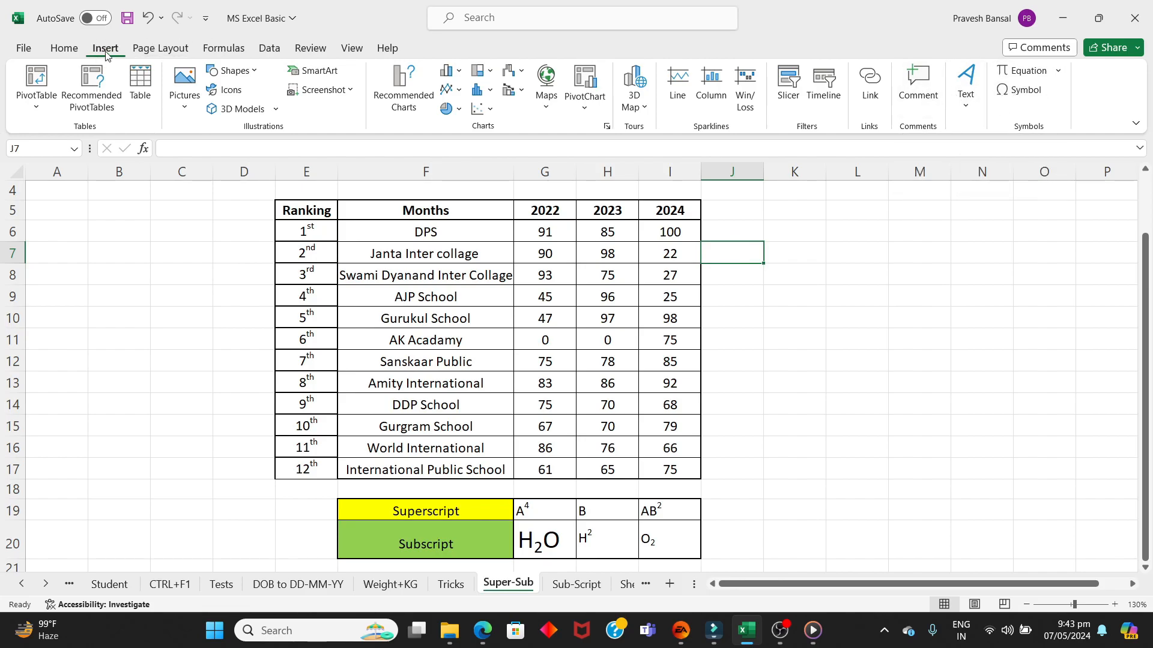
# Step: Add the comment "This need to be changed" to cell J7, post it, and preview it
pyautogui.click(914, 73)
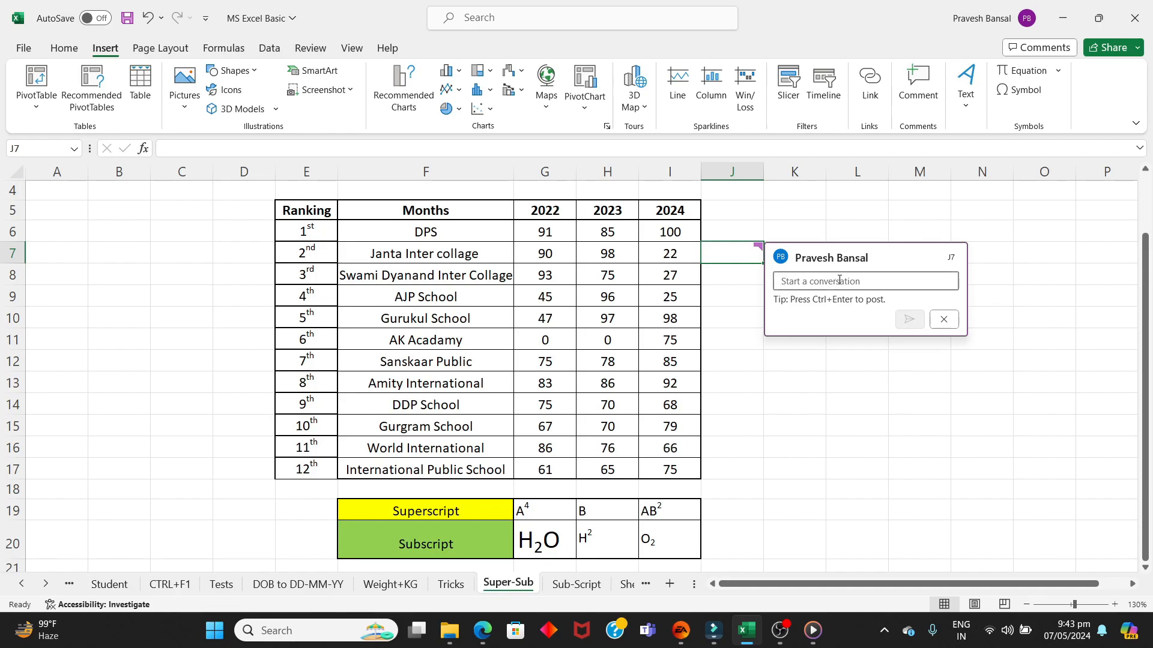
pyautogui.write('This need ')
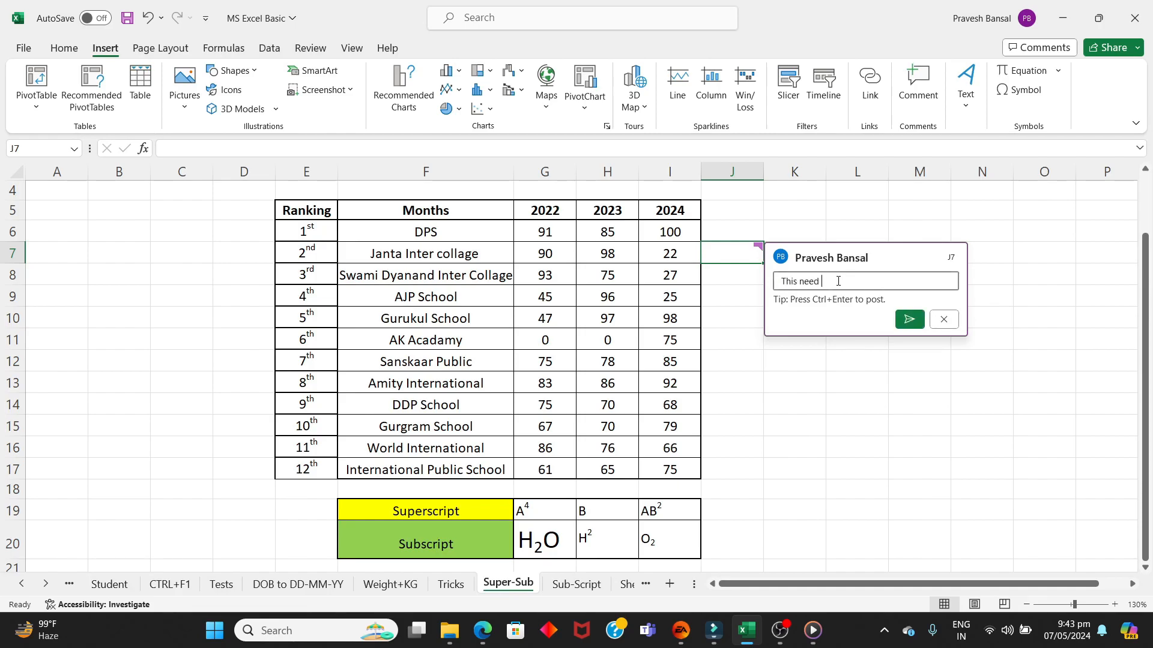
pyautogui.write('to be changed')
pyautogui.hotkey('ctrl', 'Return')
pyautogui.click(919, 401)
pyautogui.moveTo(758, 247)
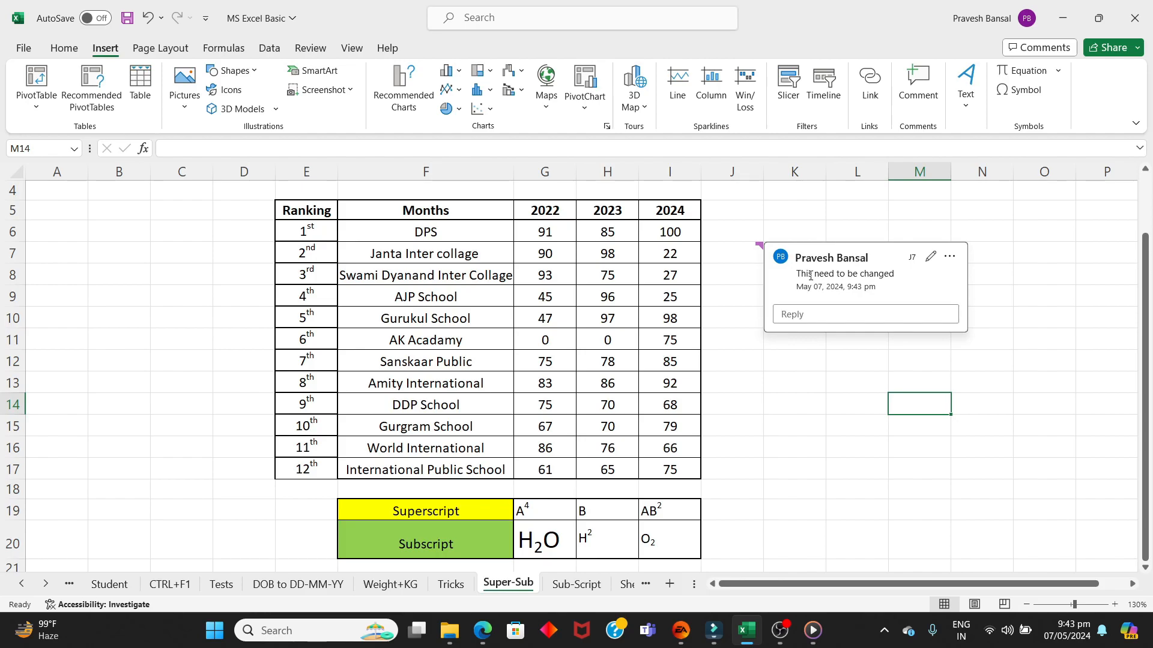
pyautogui.click(819, 388)
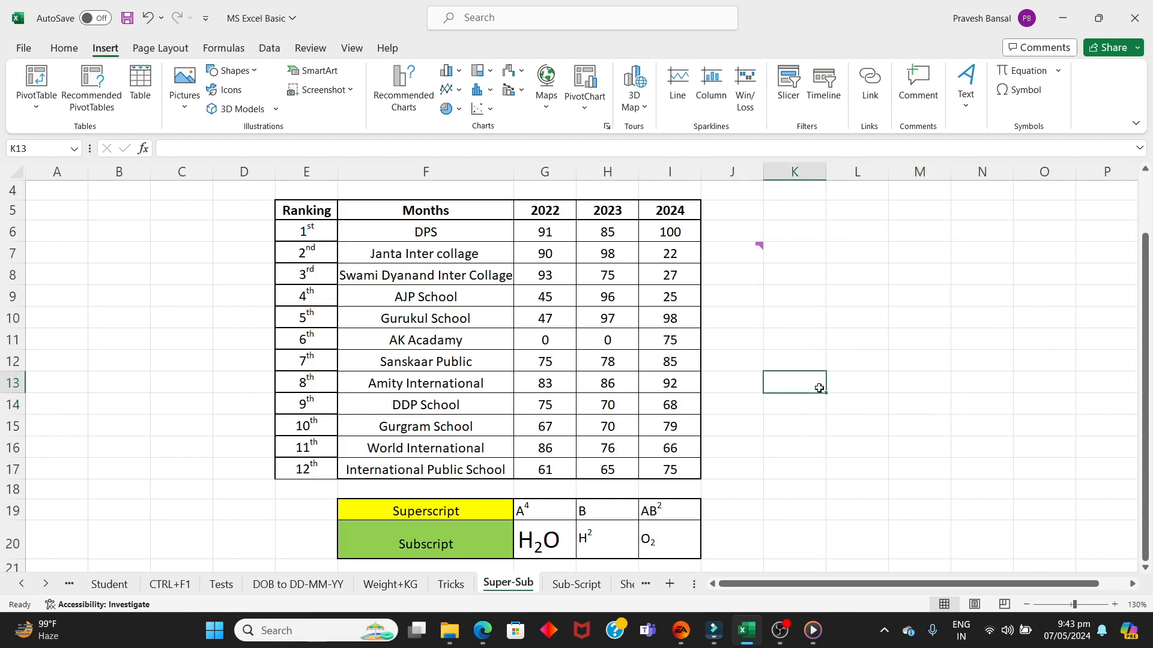
# Step: Resolve the comment thread on cell J7 and preview the resolved comment
pyautogui.click(761, 252)
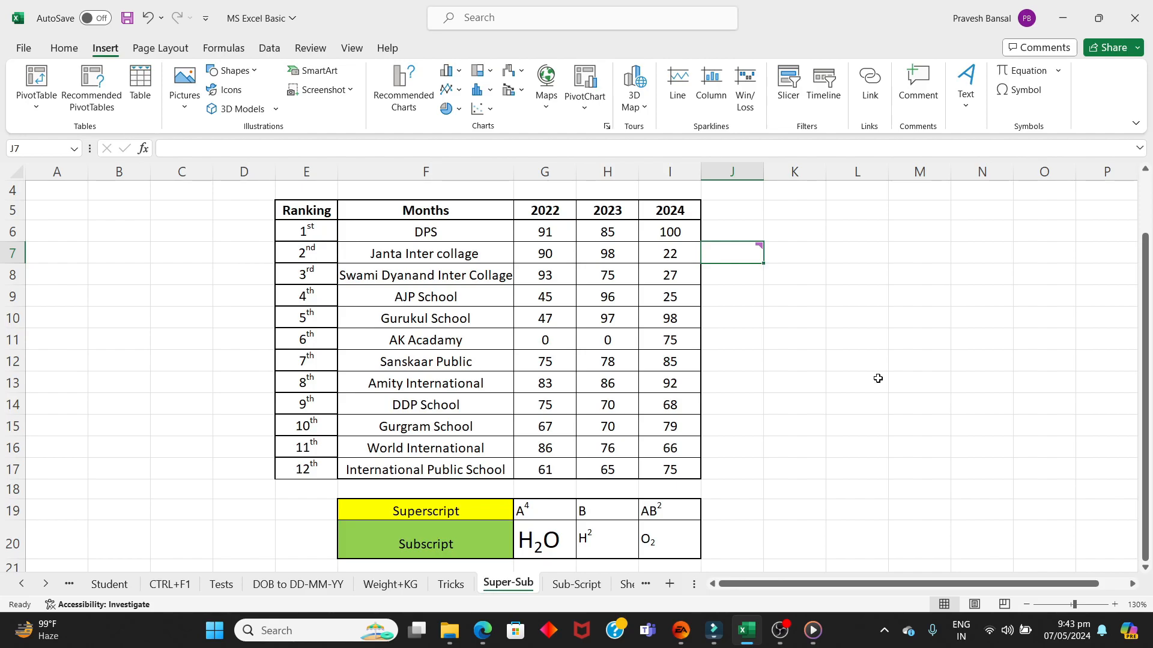
pyautogui.moveTo(758, 251)
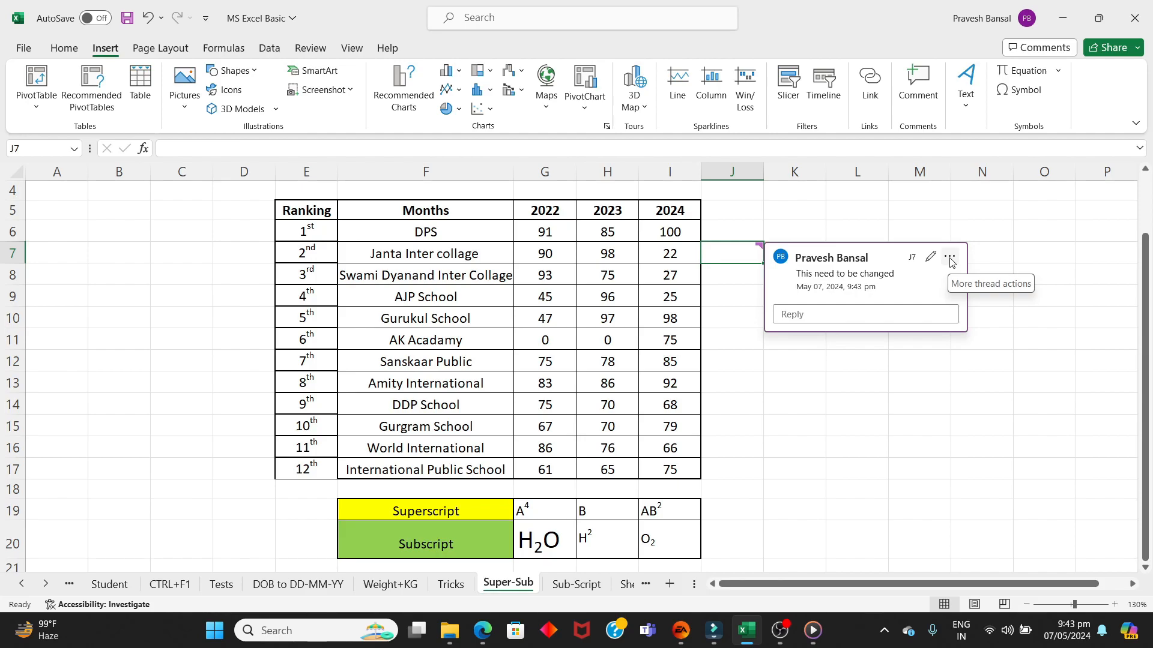
pyautogui.click(950, 258)
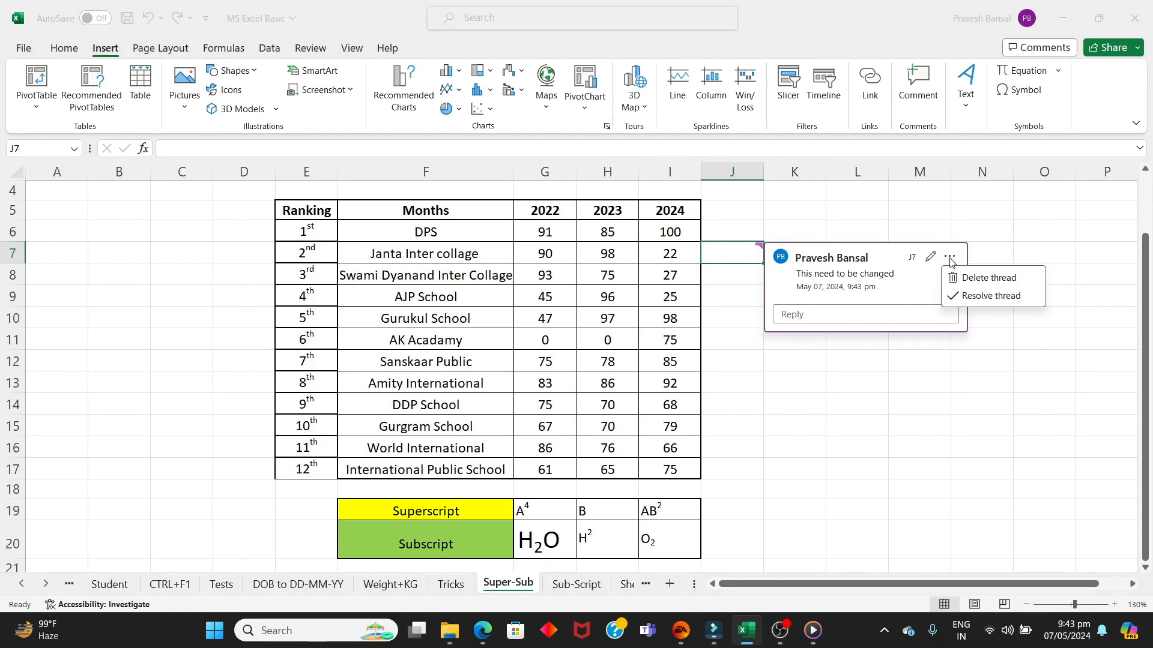
pyautogui.click(983, 299)
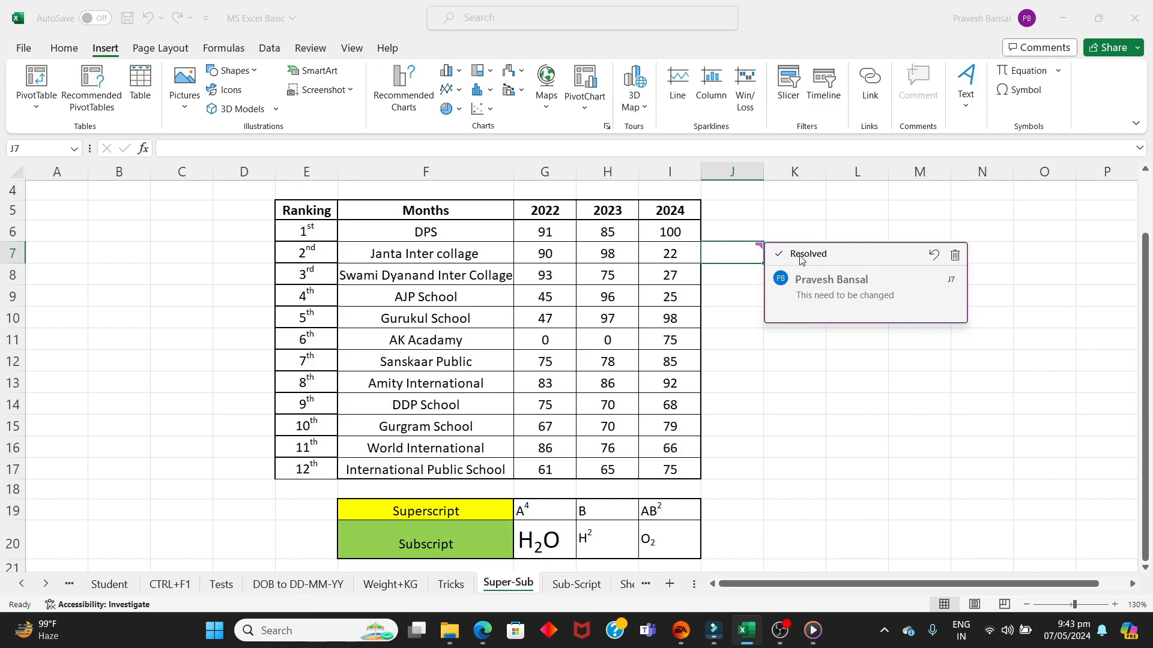
pyautogui.click(891, 356)
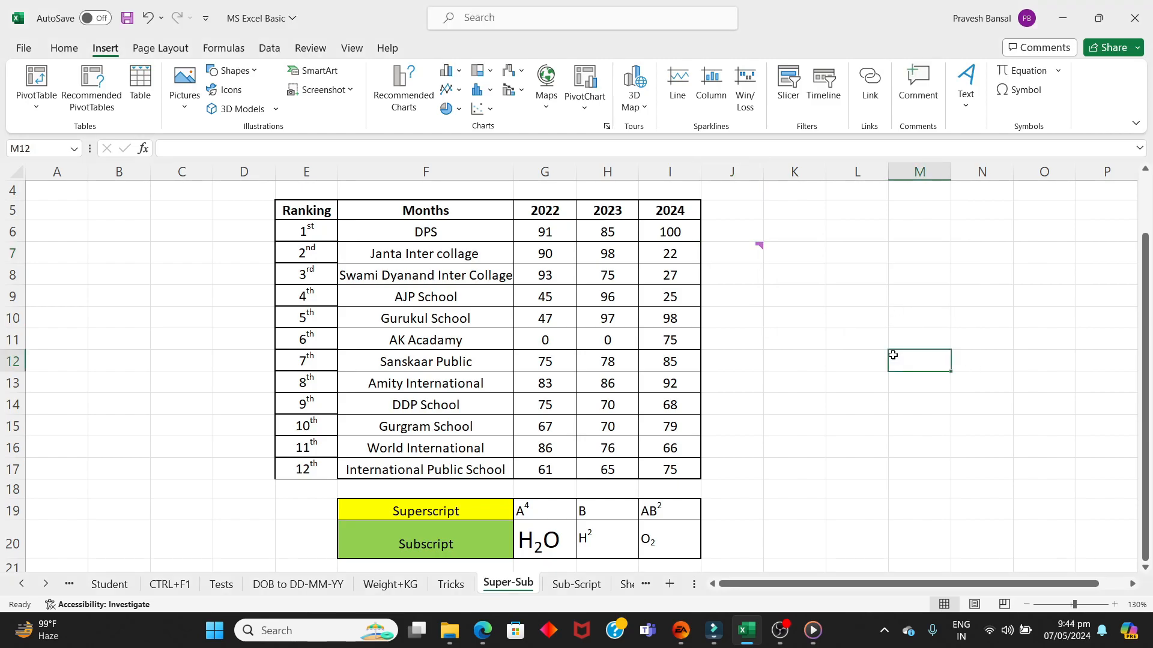
pyautogui.moveTo(758, 248)
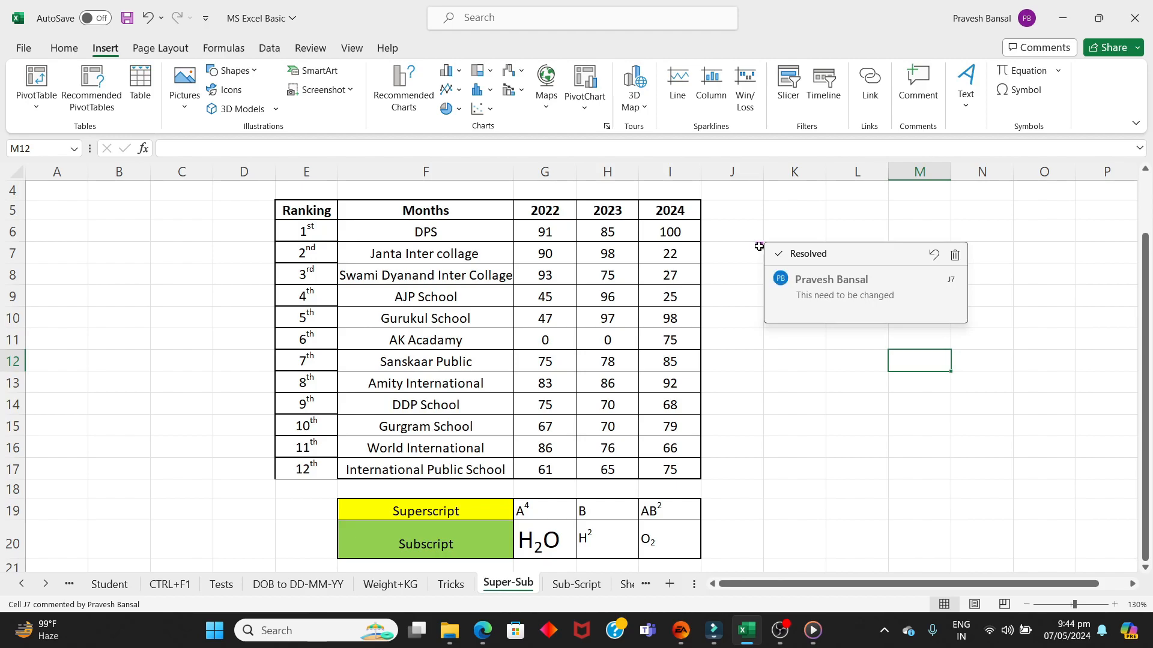
pyautogui.click(755, 276)
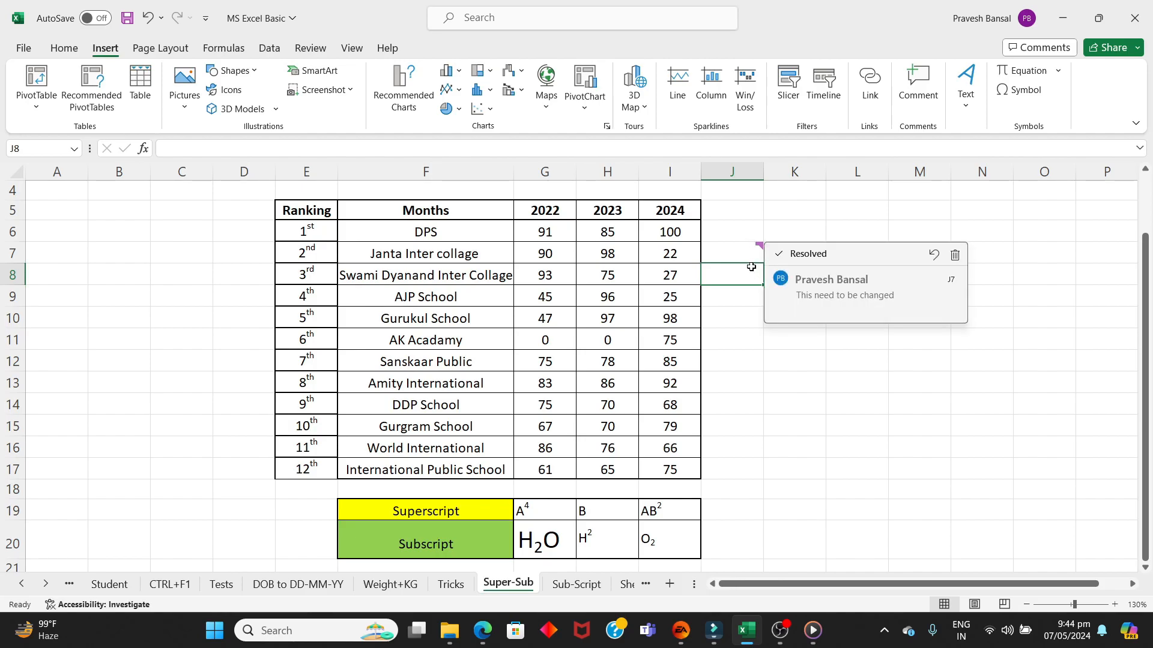
pyautogui.click(748, 303)
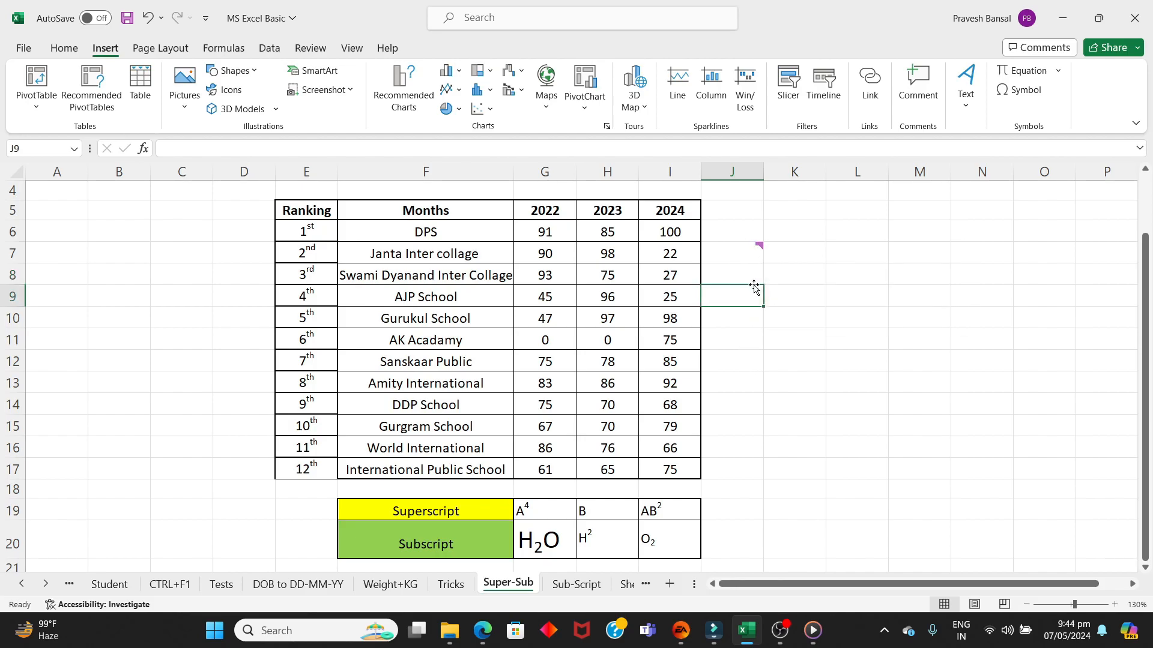
pyautogui.moveTo(757, 247)
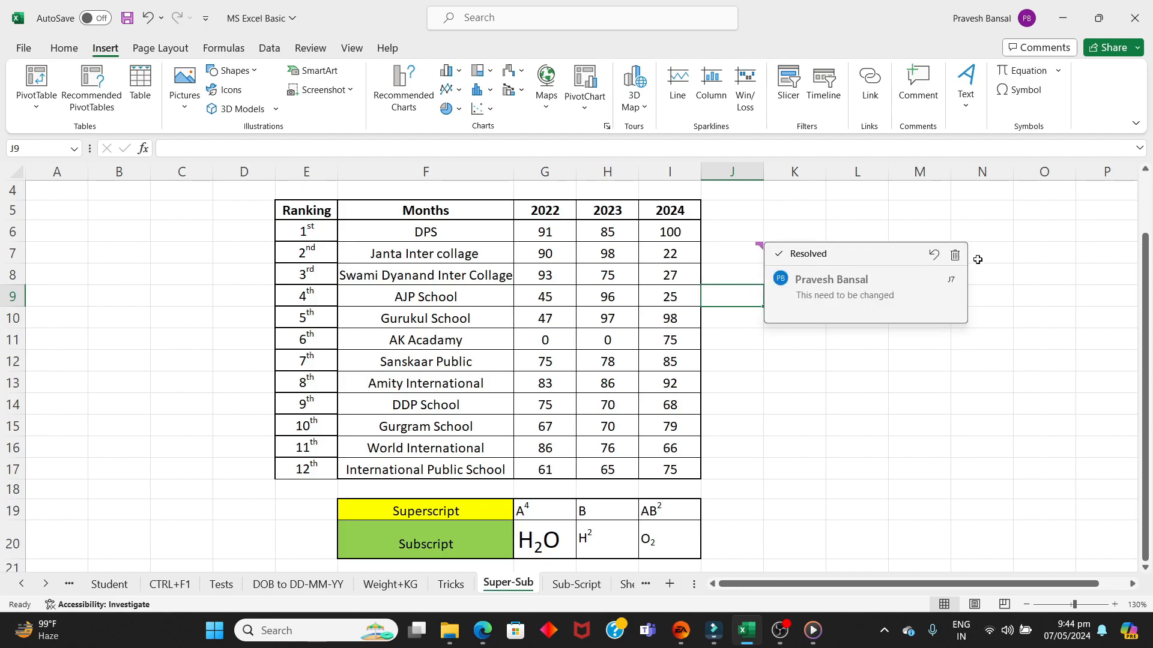
# Step: Insert the Wingdings thumbs-up symbol, character code 67, in cell L12
pyautogui.click(859, 359)
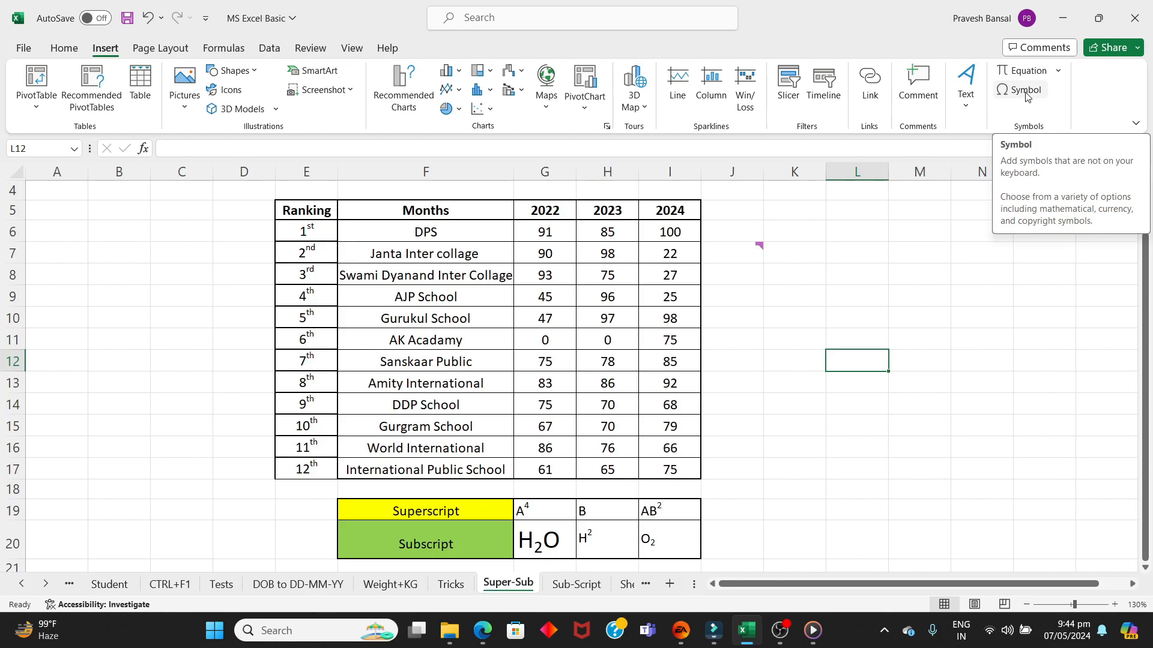
pyautogui.click(1025, 91)
pyautogui.moveTo(578, 266); pyautogui.dragTo(575, 195)
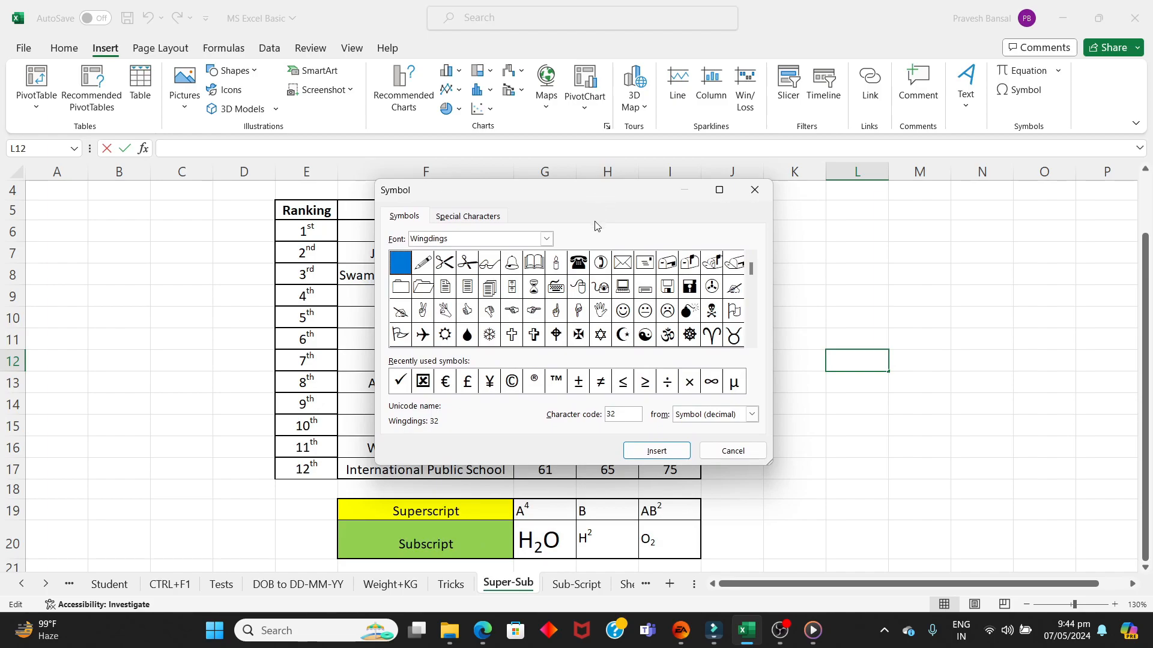
pyautogui.click(468, 312)
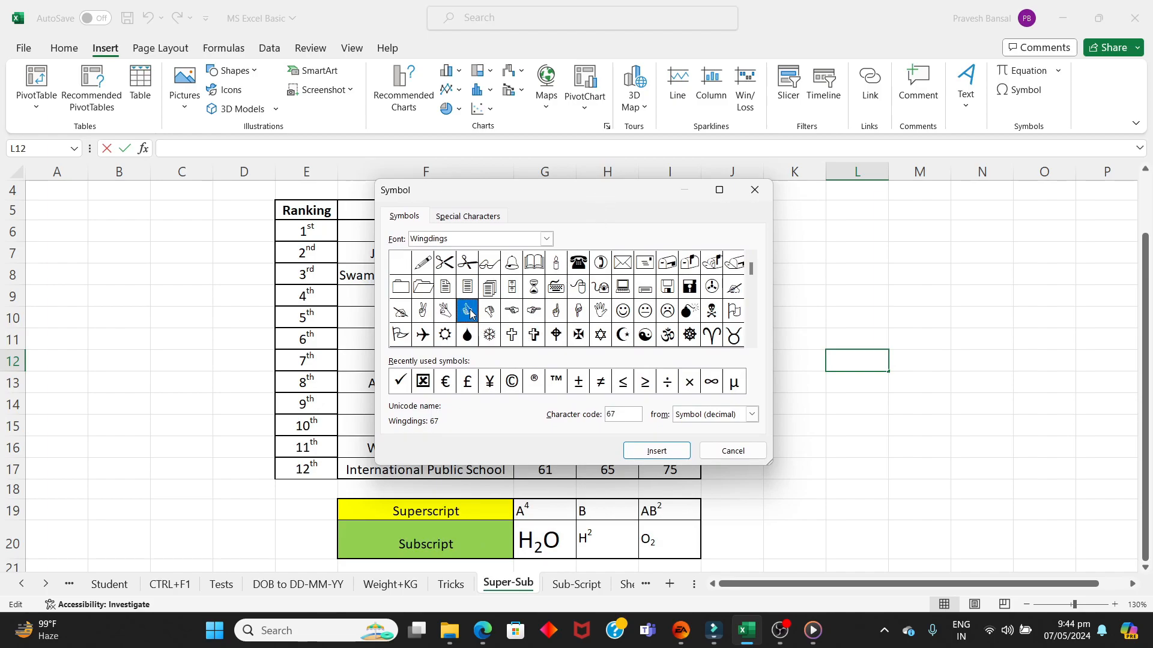
pyautogui.click(656, 451)
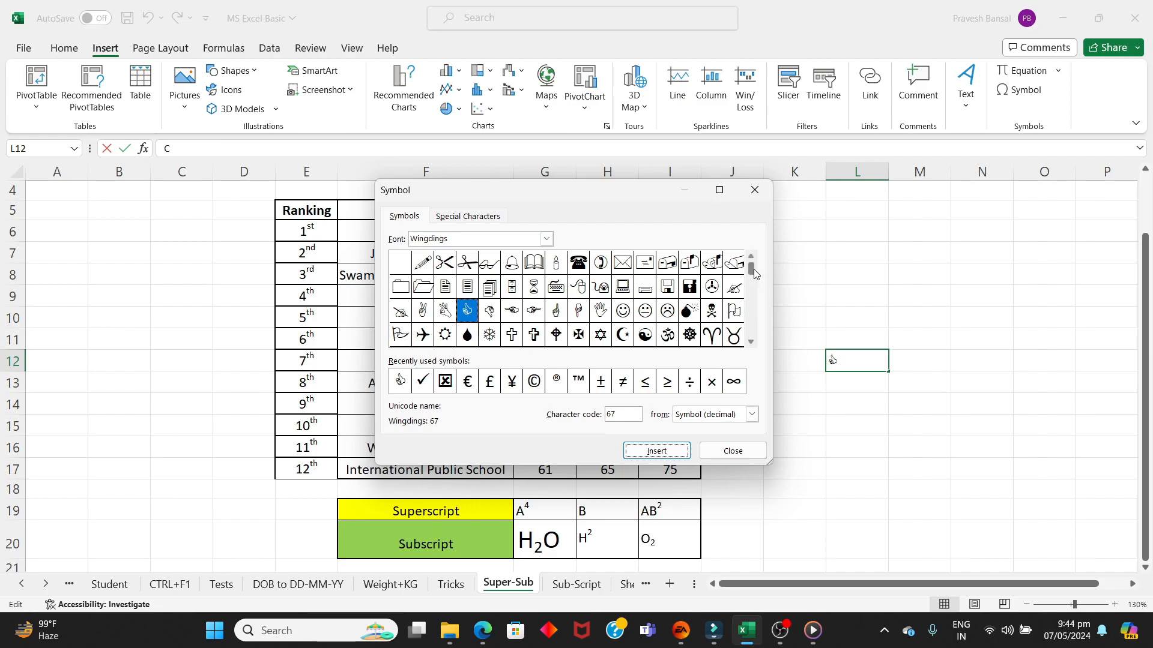
# Step: Add the black up-right arrow symbol after the thumbs-up in cell L12 and commit the cell
pyautogui.scroll(-3, 756, 286)
pyautogui.click(666, 335)
pyautogui.click(660, 448)
pyautogui.press('Escape')
pyautogui.press('Return')
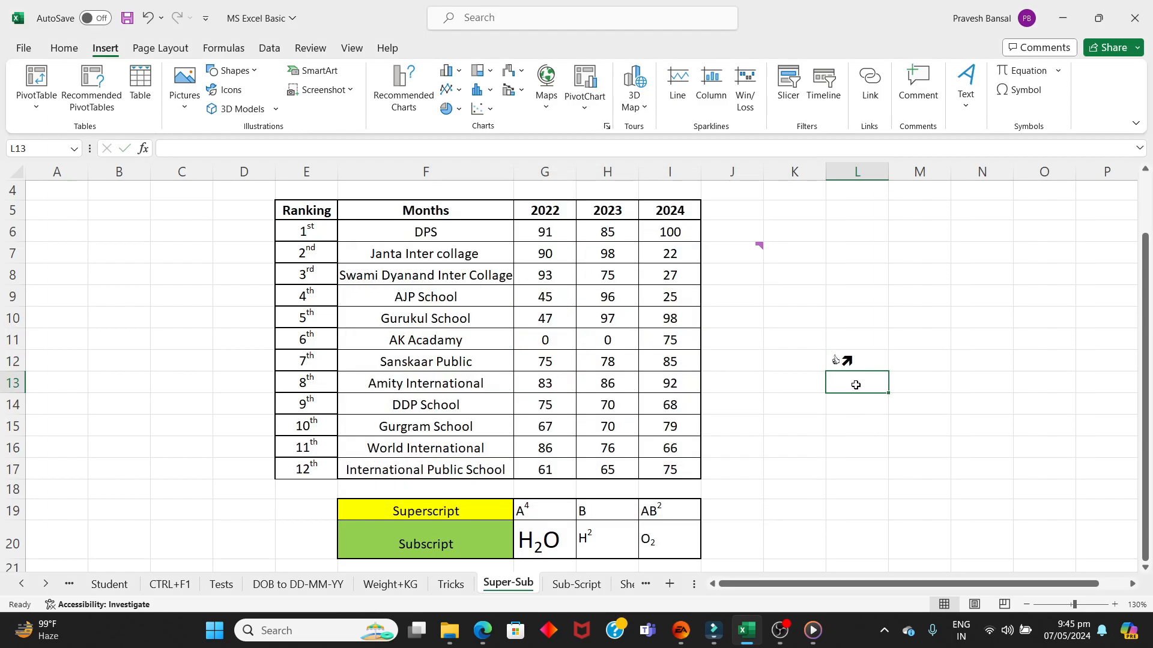
# Step: Open the symbol picker for cell L13 and browse further through the Wingdings symbols
pyautogui.click(1018, 90)
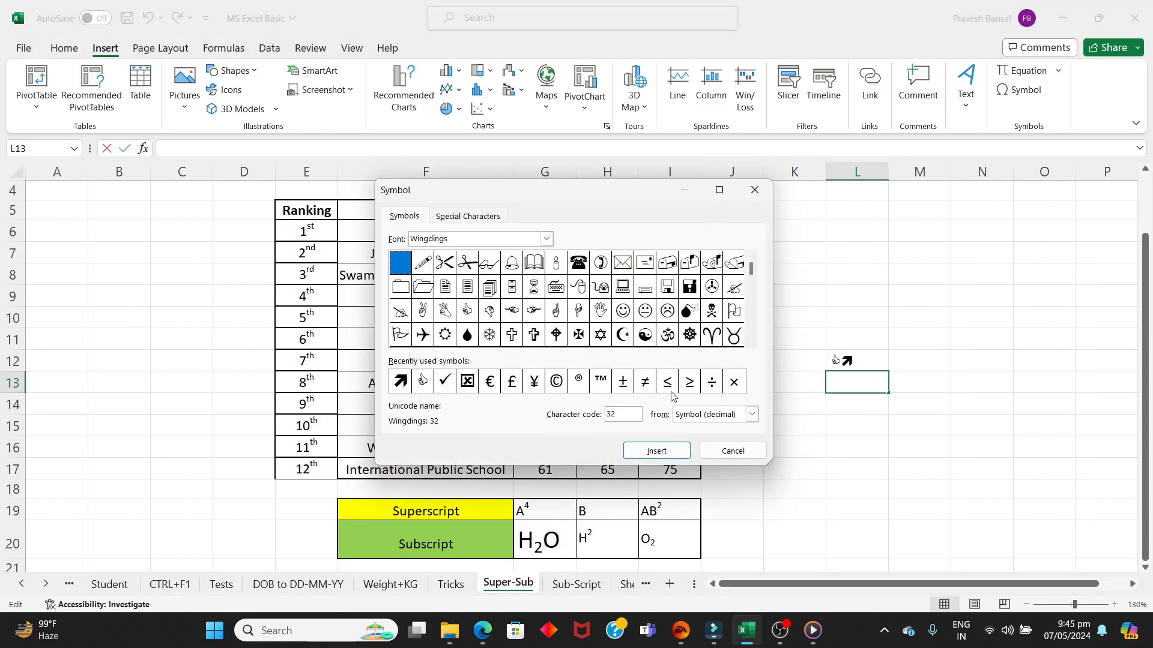
pyautogui.moveTo(754, 275); pyautogui.dragTo(750, 341)
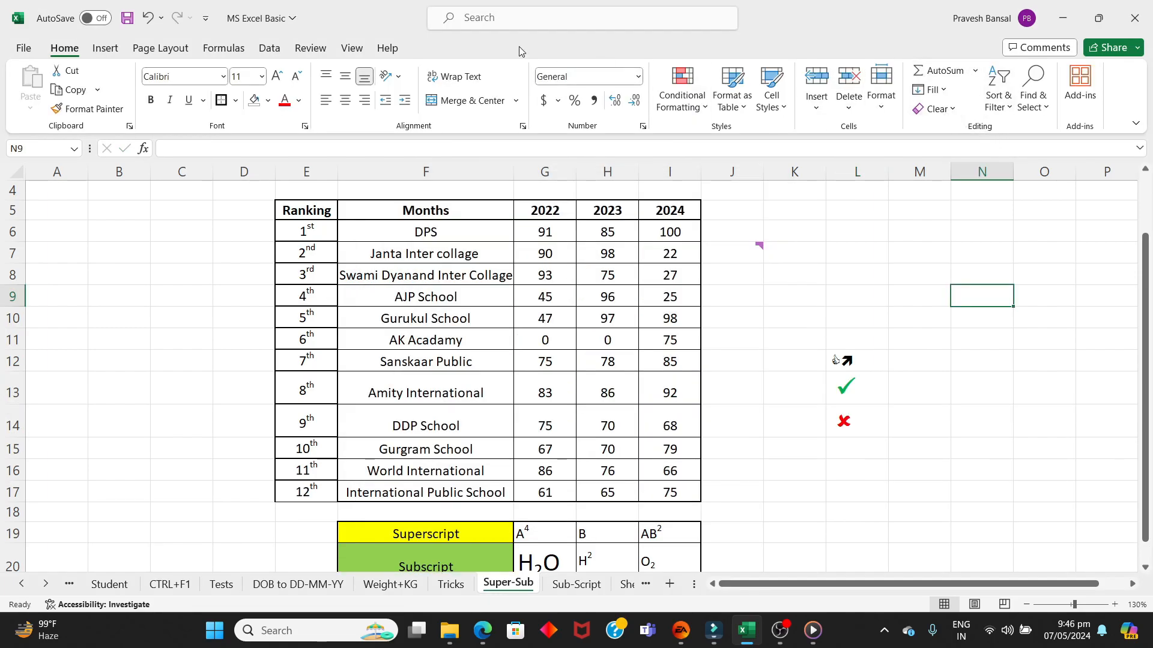
# Step: Review the built-in equations and insert the Area of Circle equation, A = πr²
pyautogui.click(105, 49)
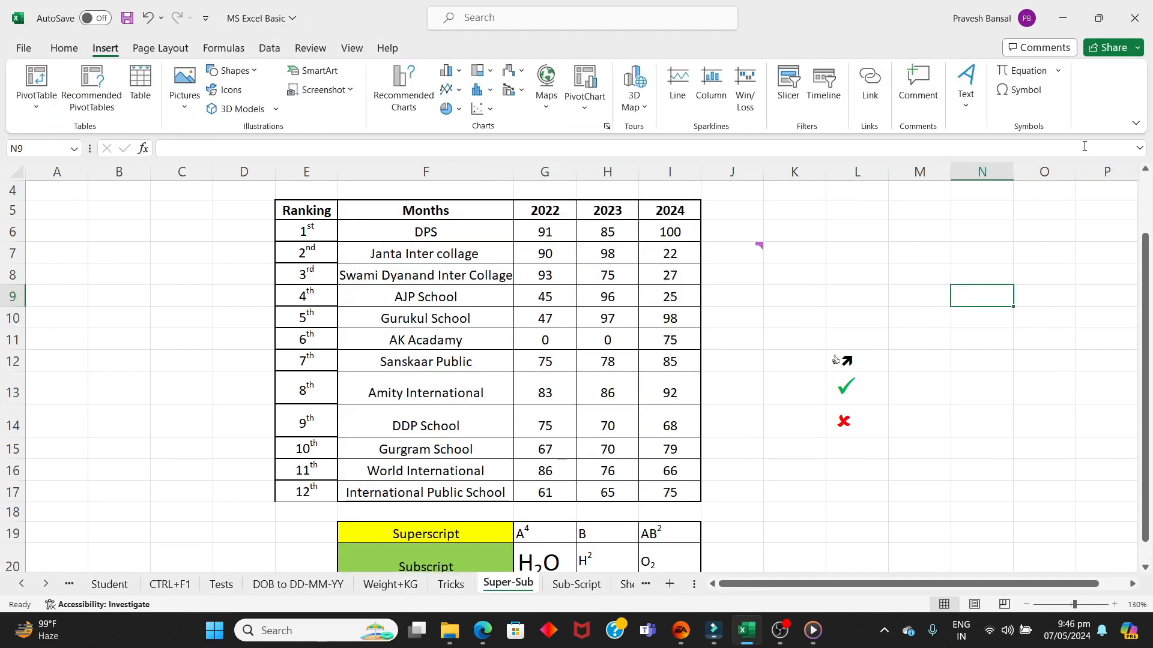
pyautogui.click(1059, 72)
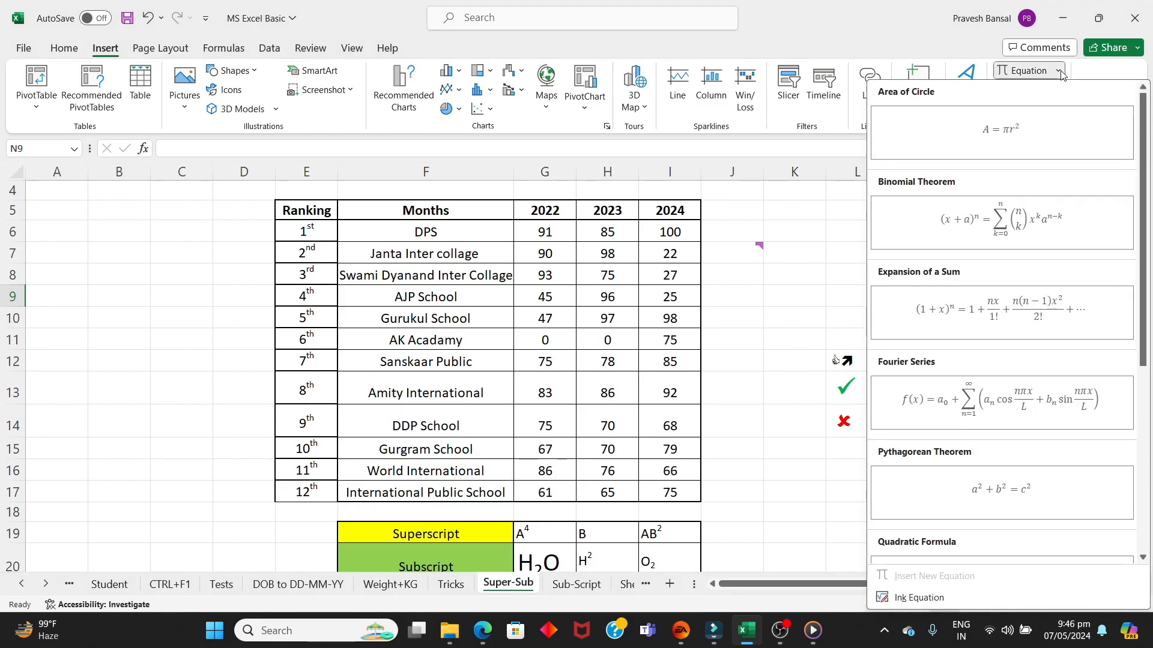
pyautogui.scroll(-5, 1052, 170)
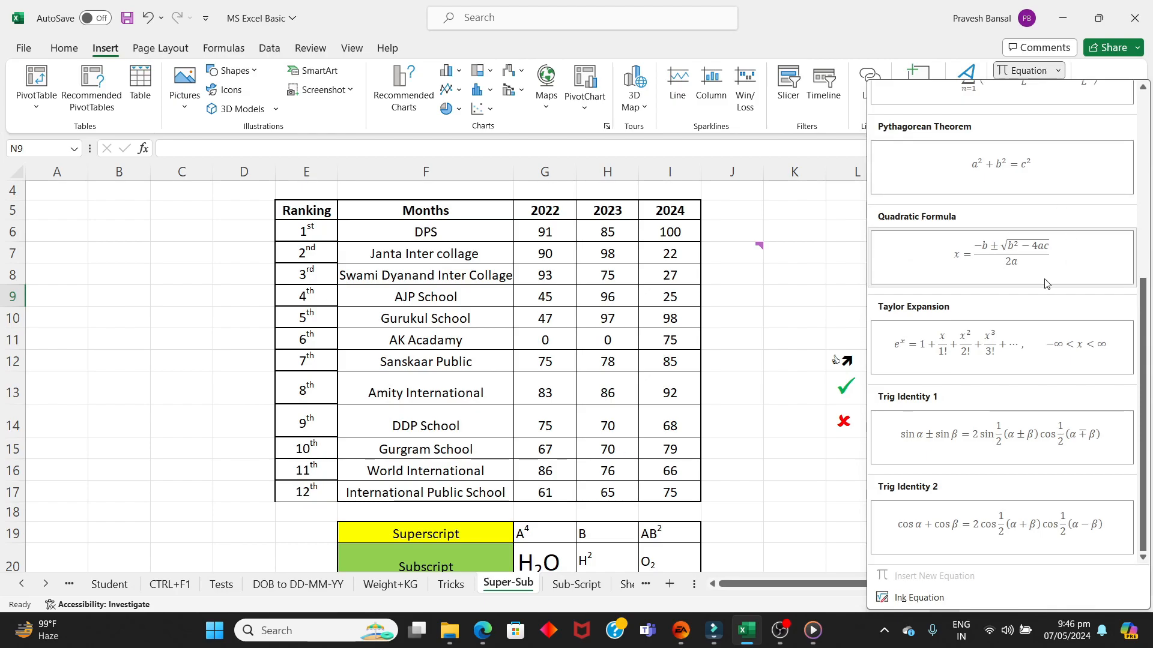
pyautogui.scroll(5, 1046, 283)
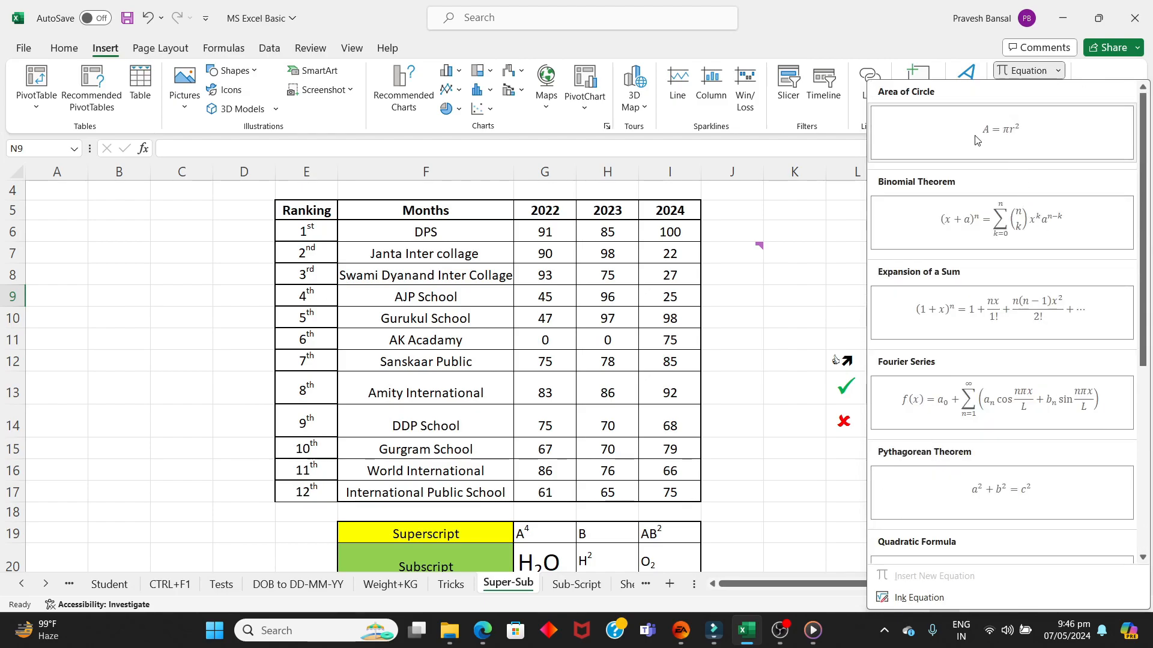
pyautogui.click(1038, 138)
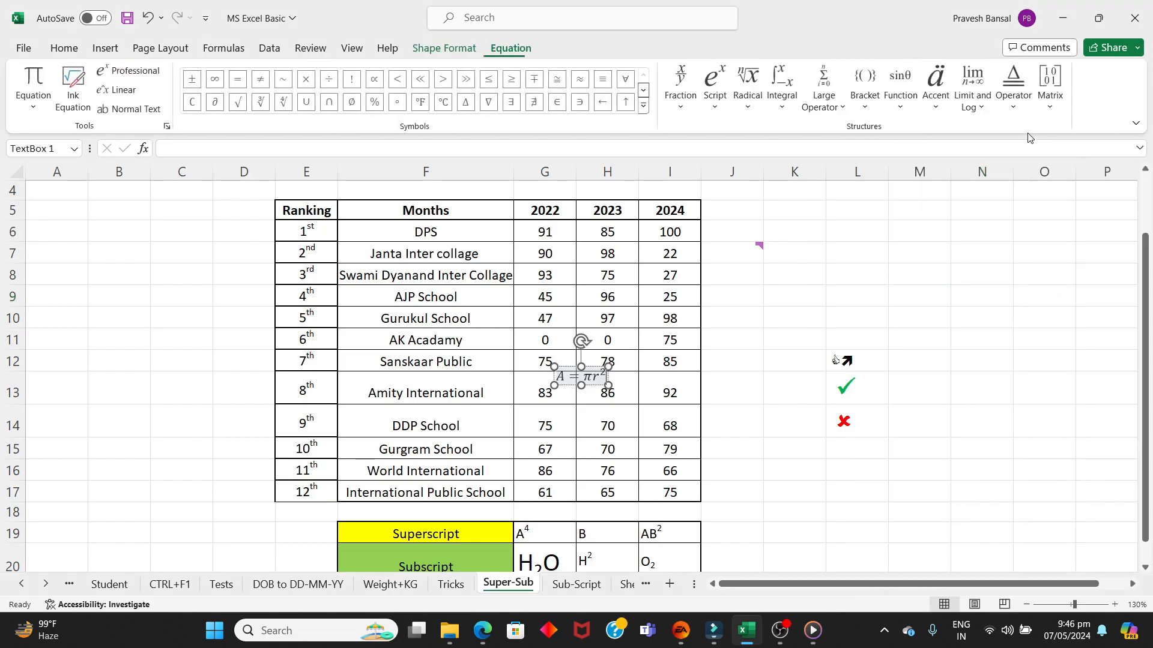
# Step: Widen the circle area equation box and move it to about cells L6 to M8, clear of the table
pyautogui.click(597, 386)
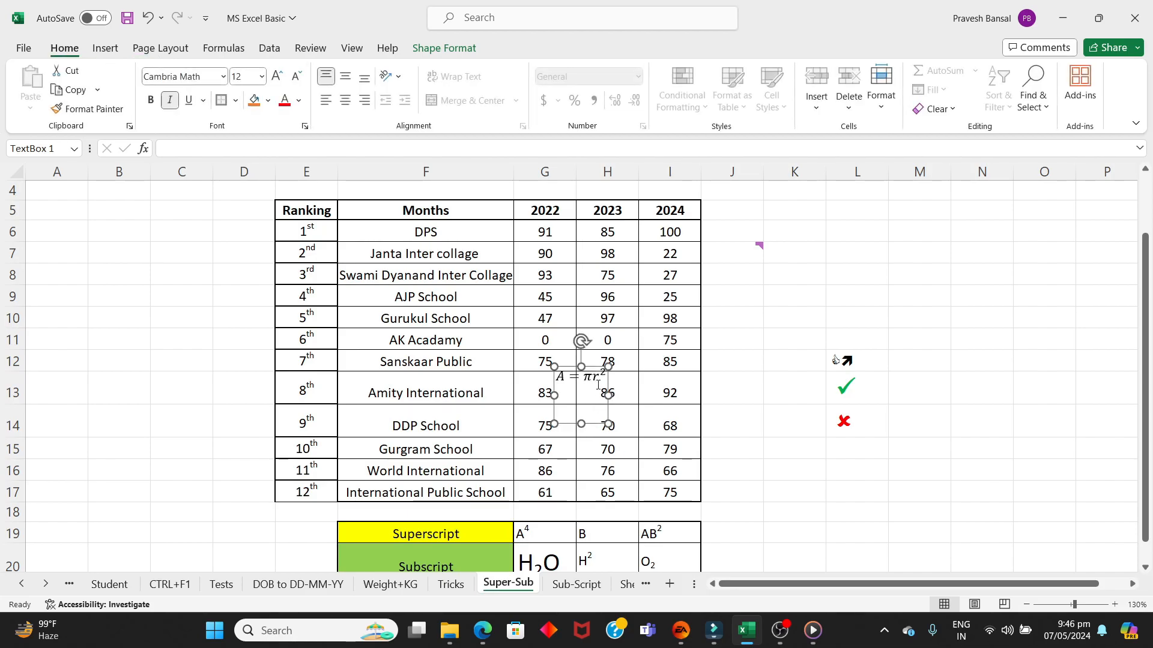
pyautogui.moveTo(610, 374); pyautogui.dragTo(939, 256)
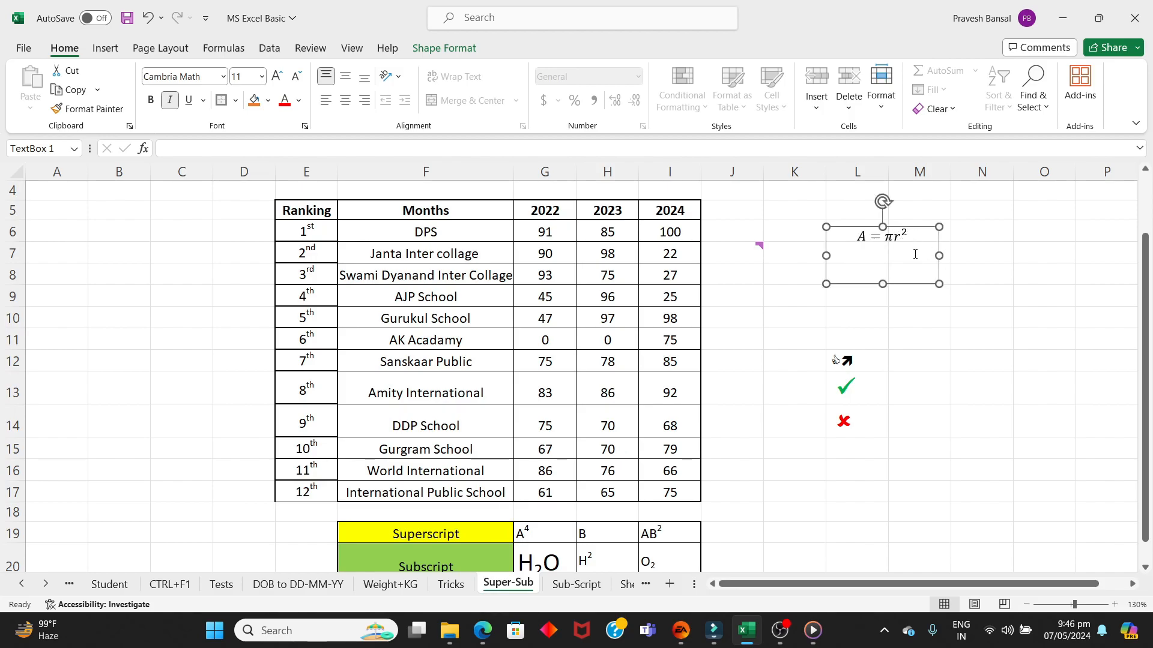
pyautogui.click(980, 385)
pyautogui.click(954, 289)
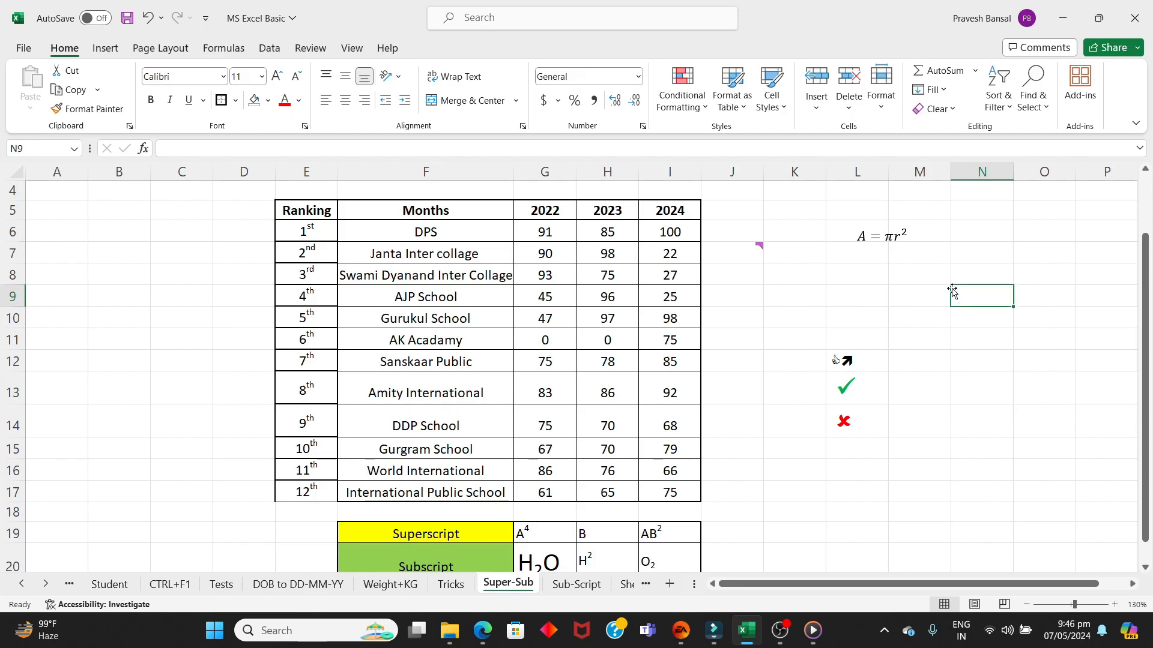
# Step: Move the circle area equation box to the empty cells around columns A to C, beside row 7
pyautogui.click(874, 237)
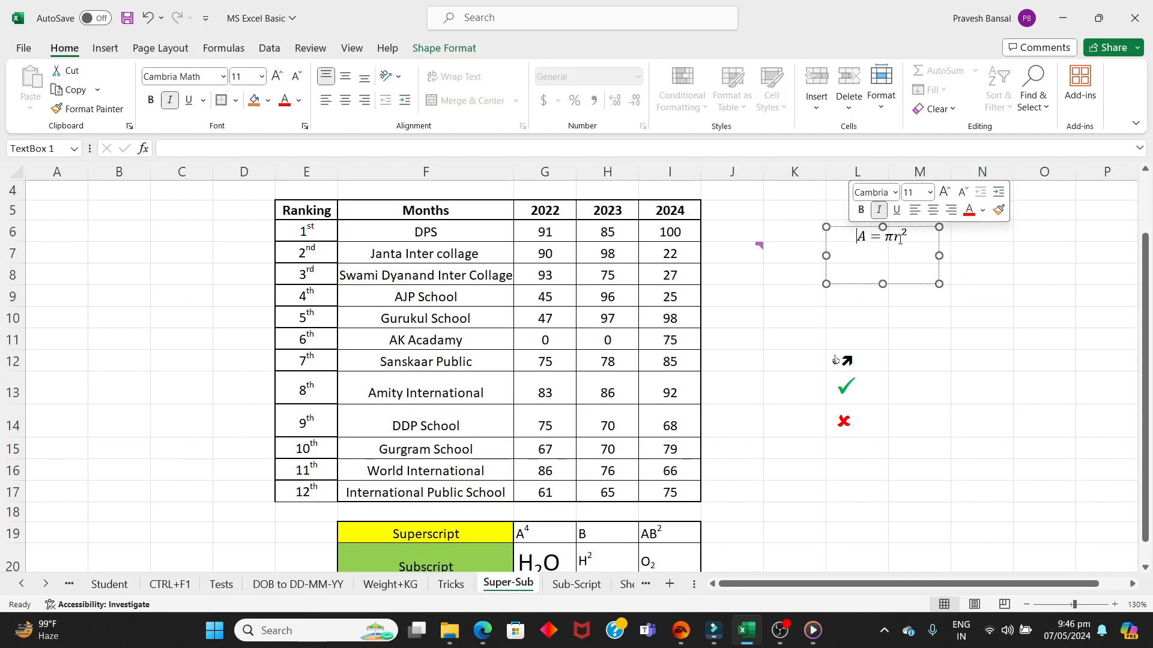
pyautogui.click(939, 240)
pyautogui.moveTo(938, 241); pyautogui.dragTo(175, 256)
pyautogui.click(118, 339)
pyautogui.click(168, 354)
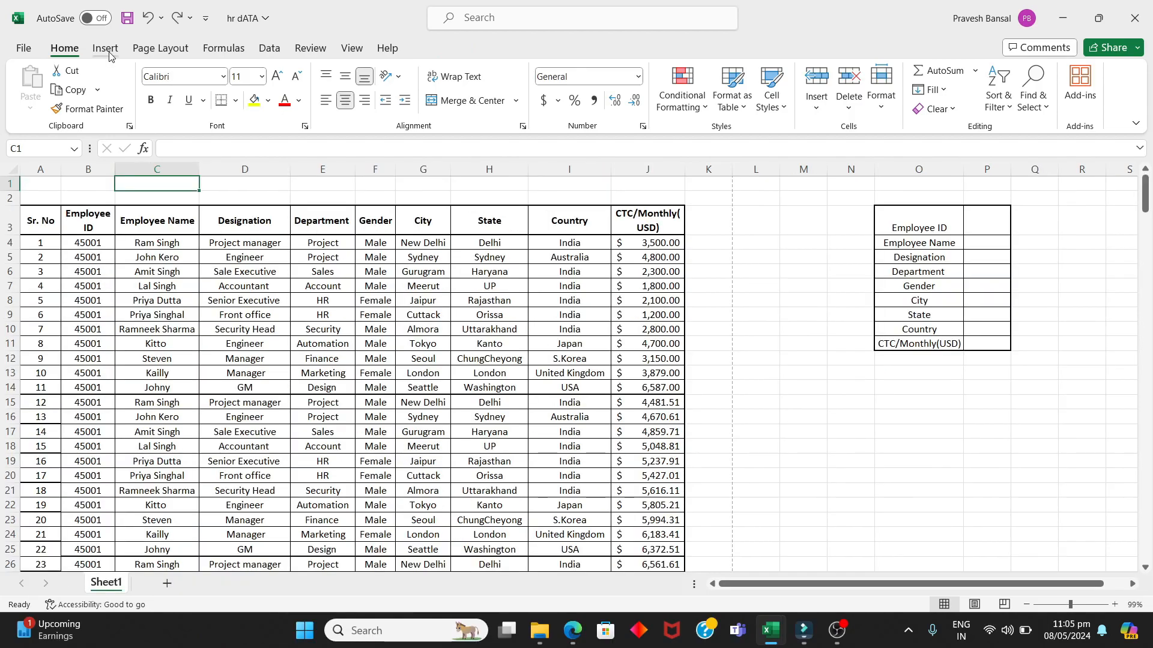
# Step: Insert a page header in the employee data sheet with the centre text "HR Employee Data"
pyautogui.click(106, 49)
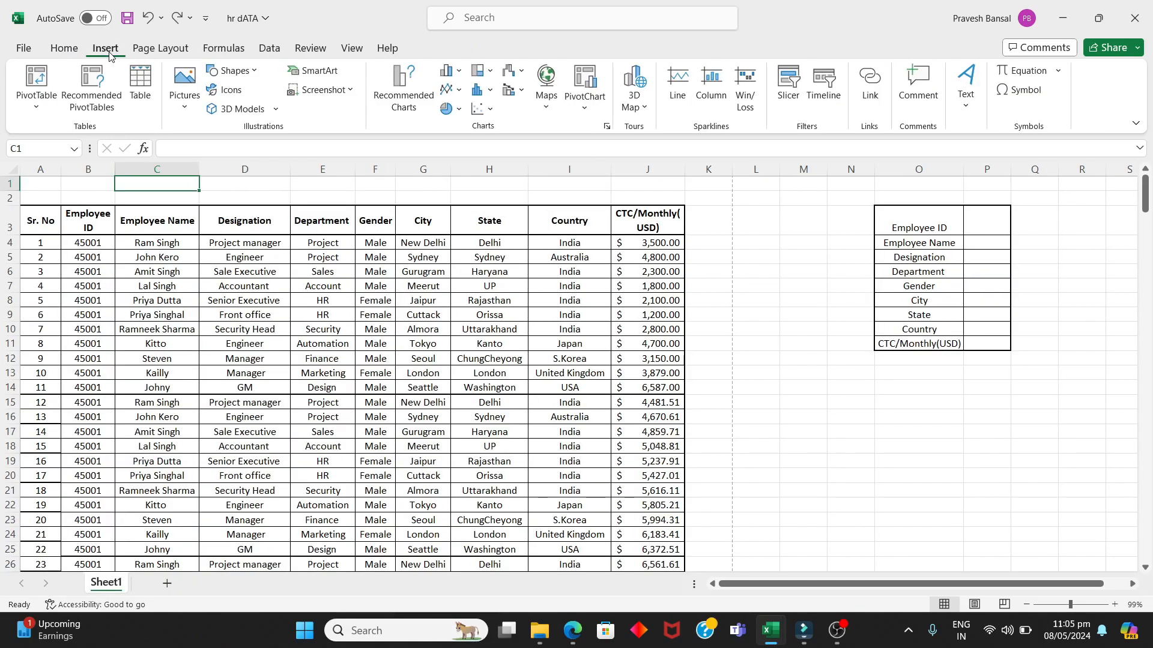
pyautogui.click(967, 109)
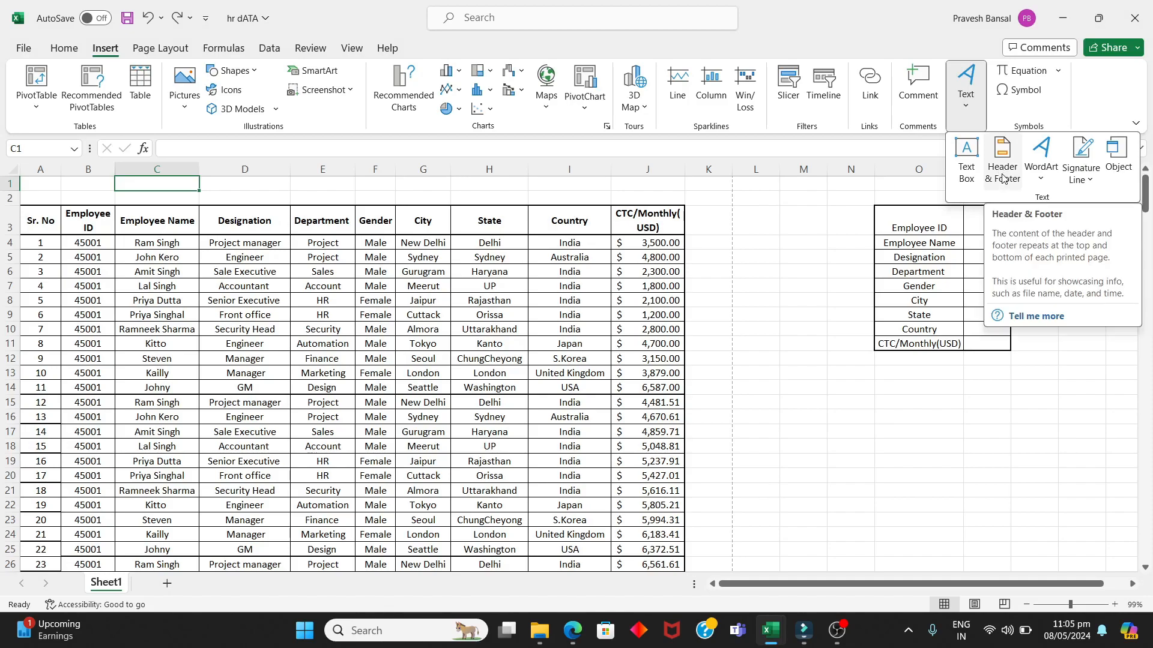
pyautogui.click(1002, 176)
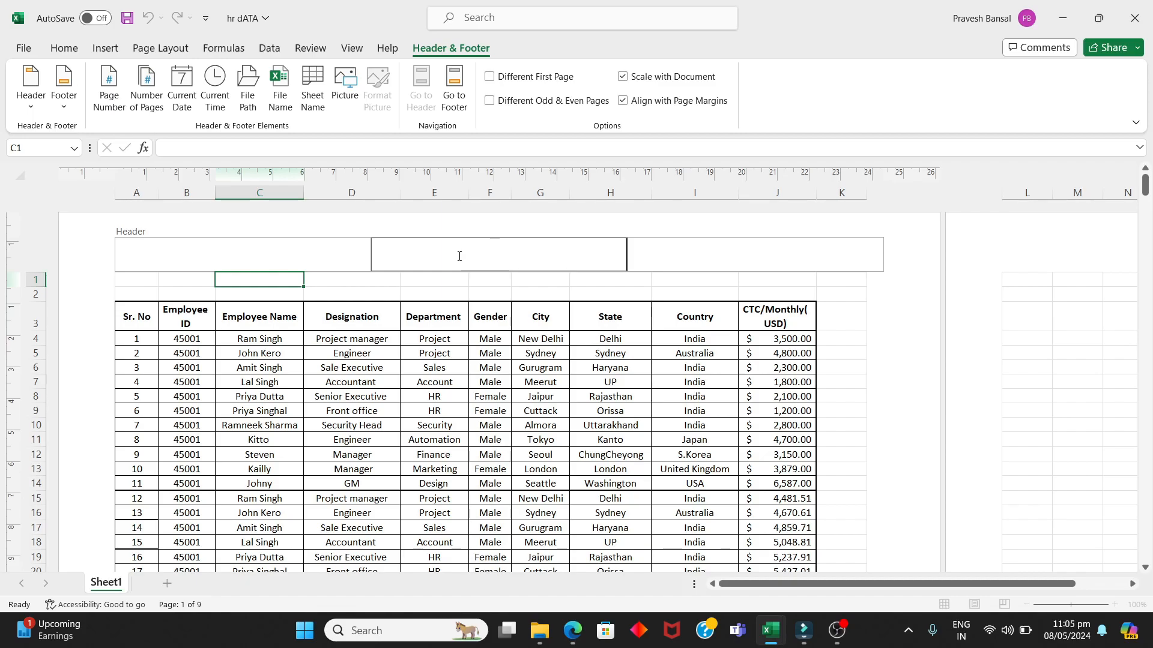
pyautogui.write('HR Employee Data')
pyautogui.click(517, 428)
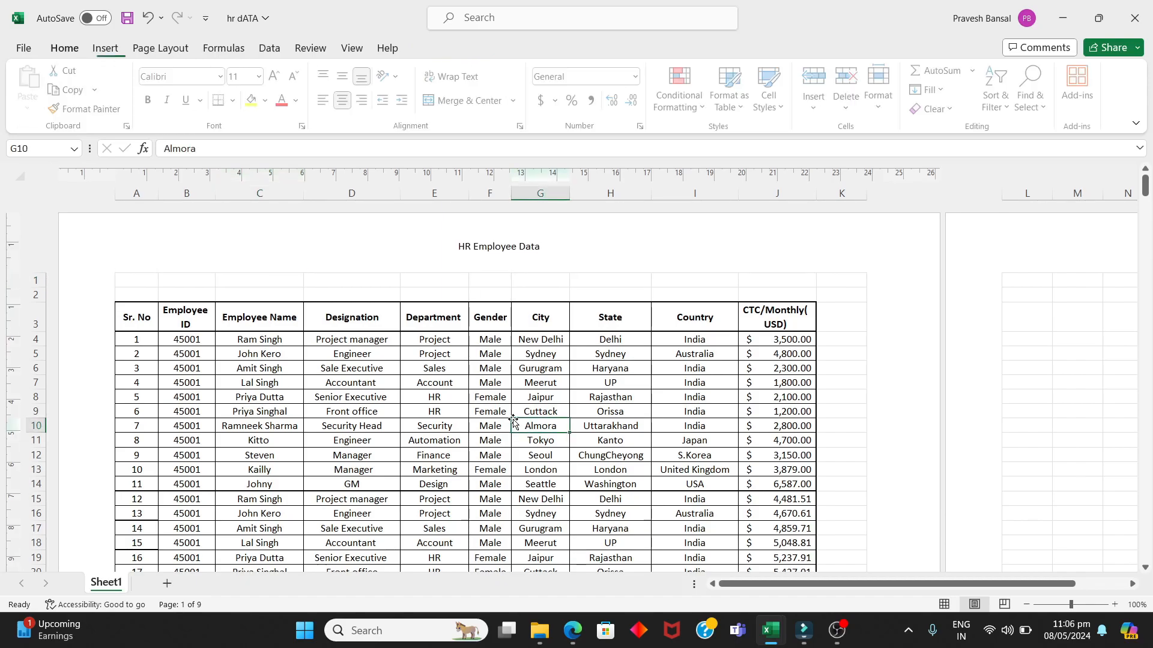
pyautogui.click(559, 353)
# Step: Add a centre page footer on the employee data sheet reading "Preprared BY" followed by the preparer's first name
pyautogui.click(483, 247)
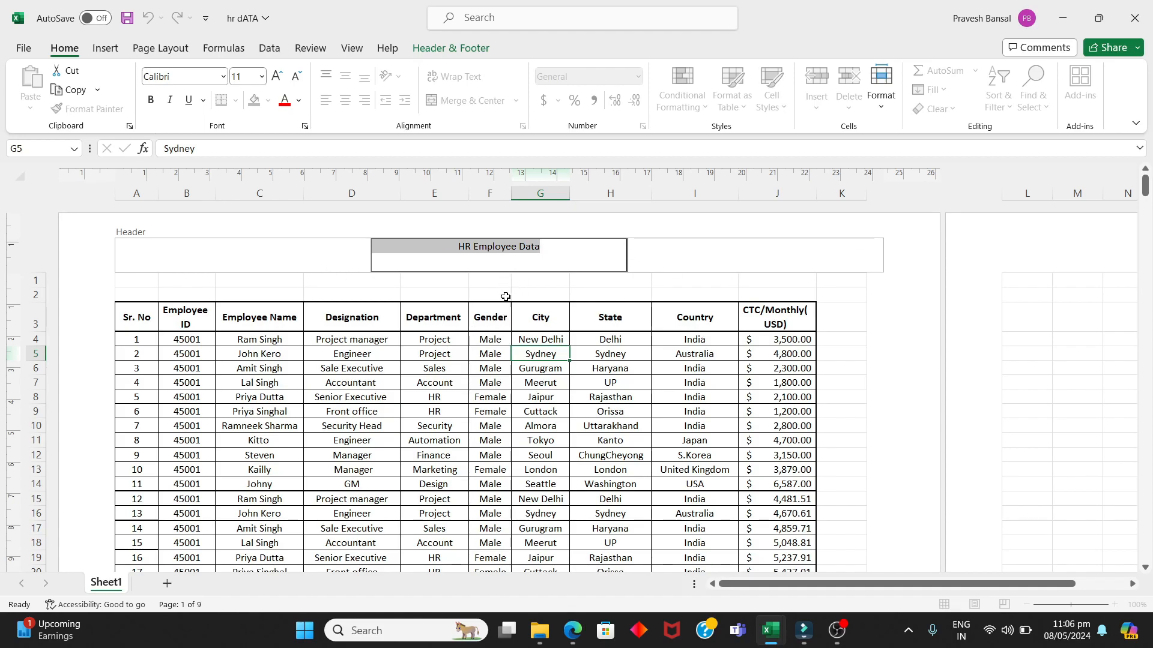
pyautogui.click(679, 314)
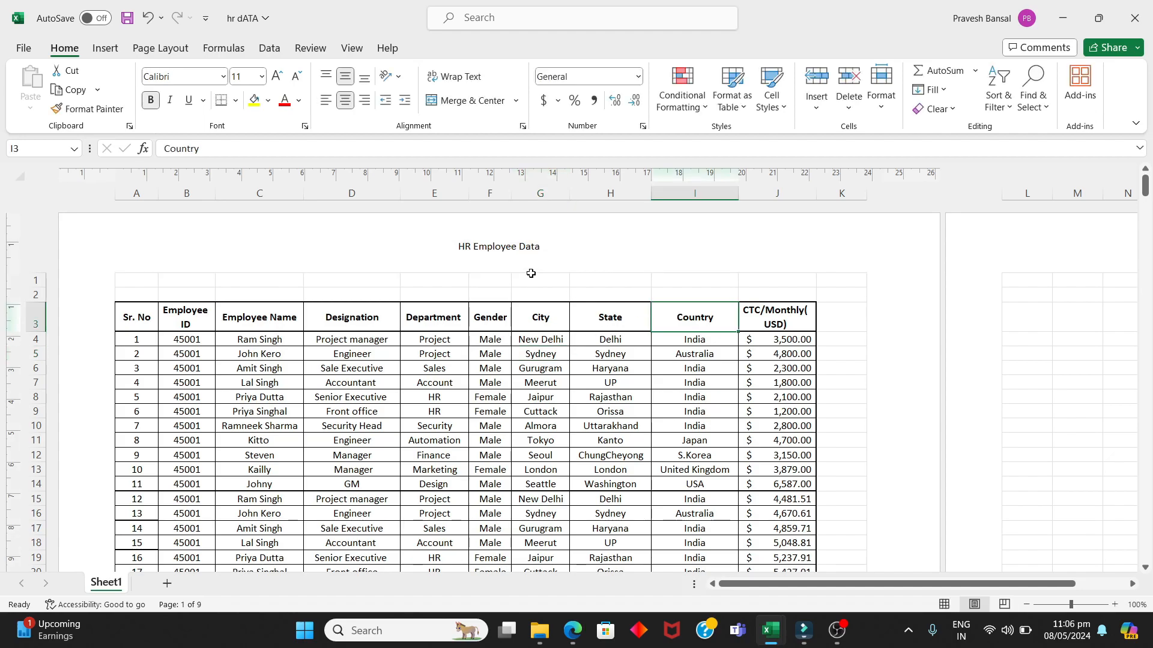
pyautogui.scroll(-8, 528, 275)
pyautogui.click(493, 419)
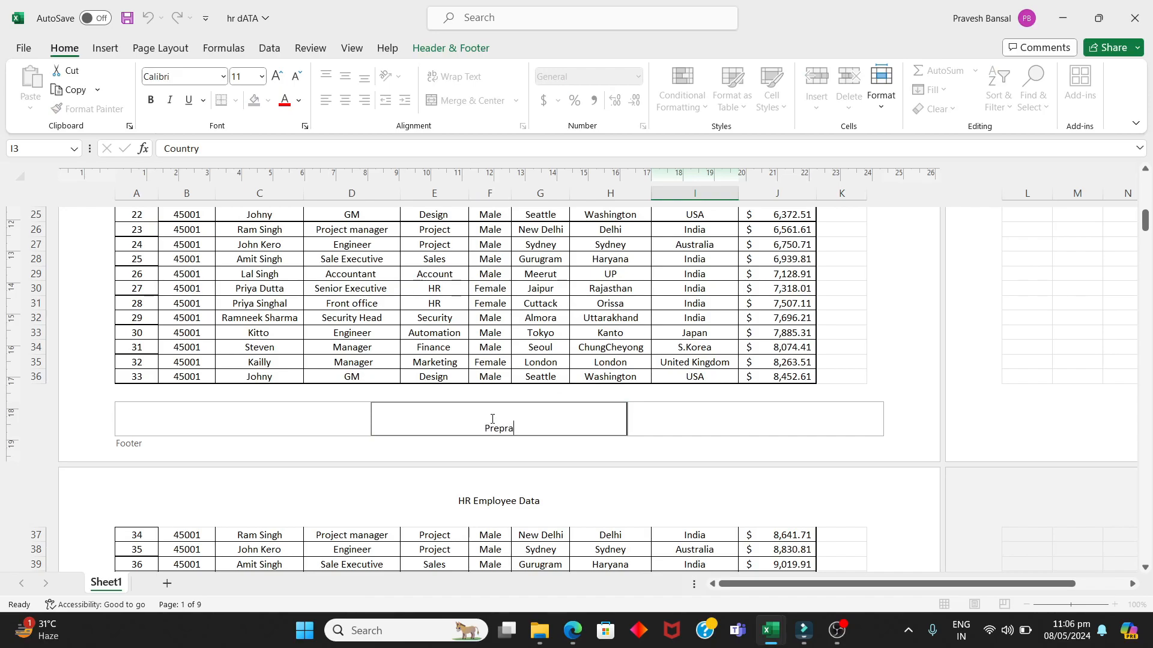
pyautogui.write('Preprared BY Ashish')
pyautogui.click(692, 480)
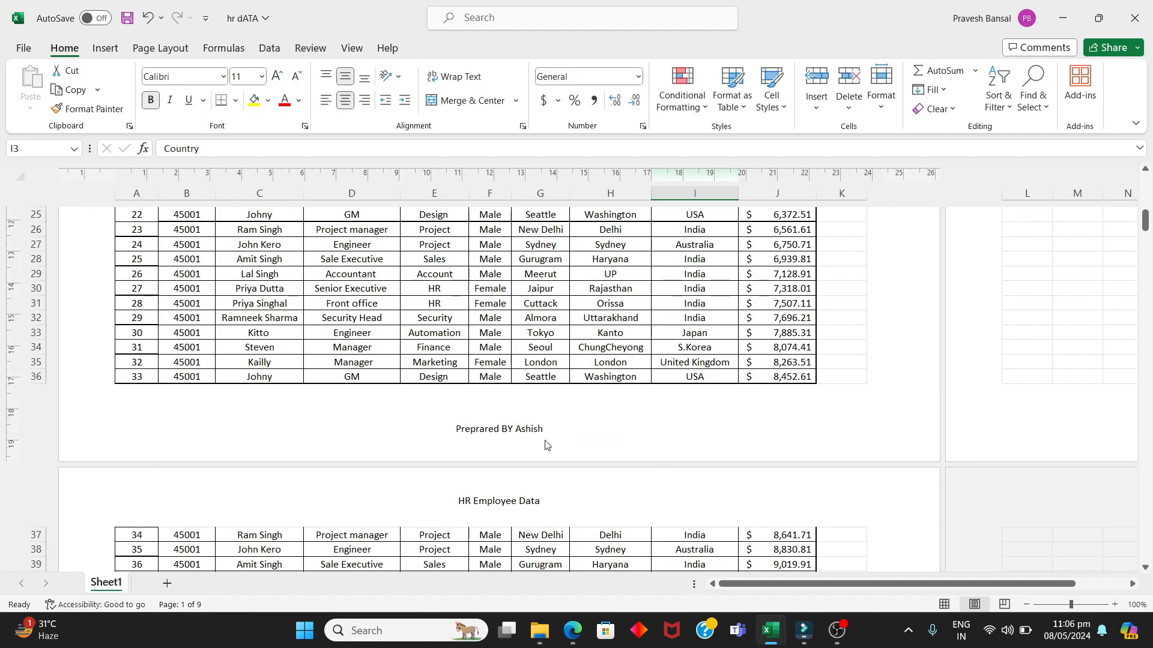
# Step: Examine the header and footer on the successive pages of the employee data sheet
pyautogui.scroll(5, 614, 388)
pyautogui.scroll(4, 613, 389)
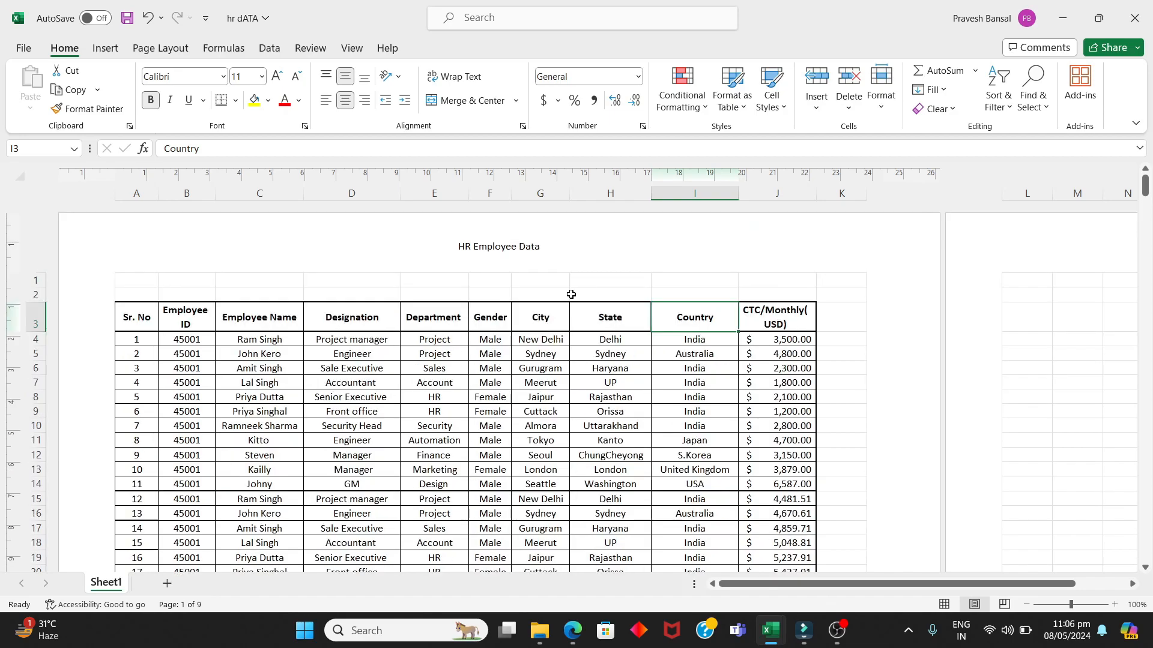
pyautogui.scroll(-9, 540, 278)
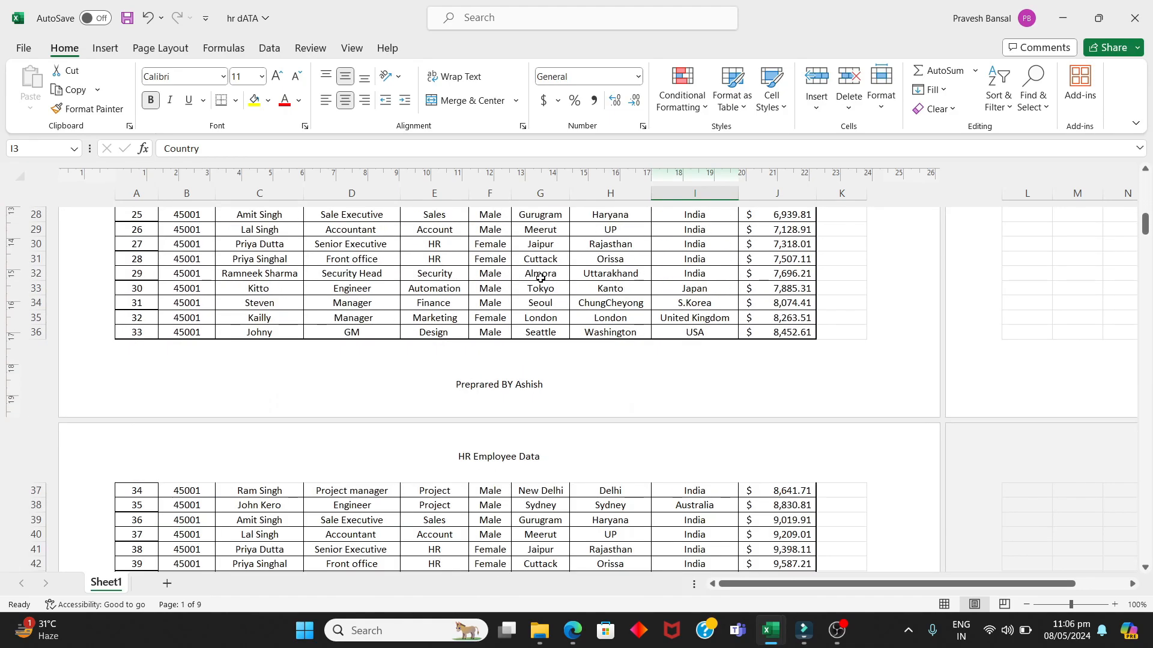
pyautogui.scroll(-10, 541, 278)
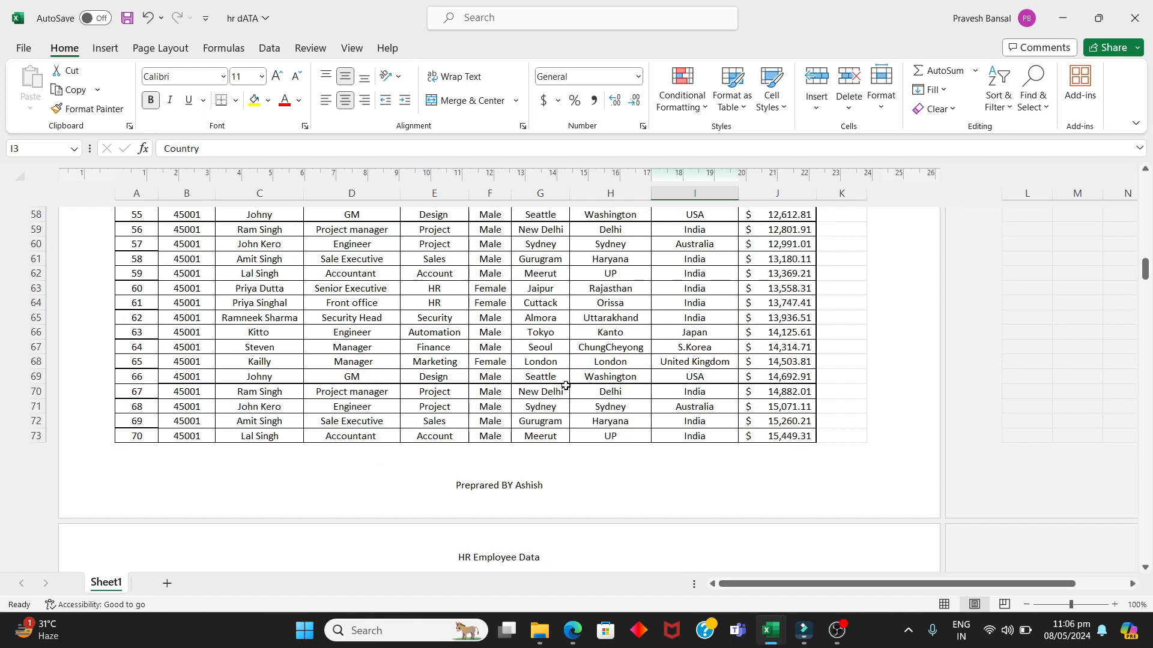
pyautogui.scroll(-3, 553, 369)
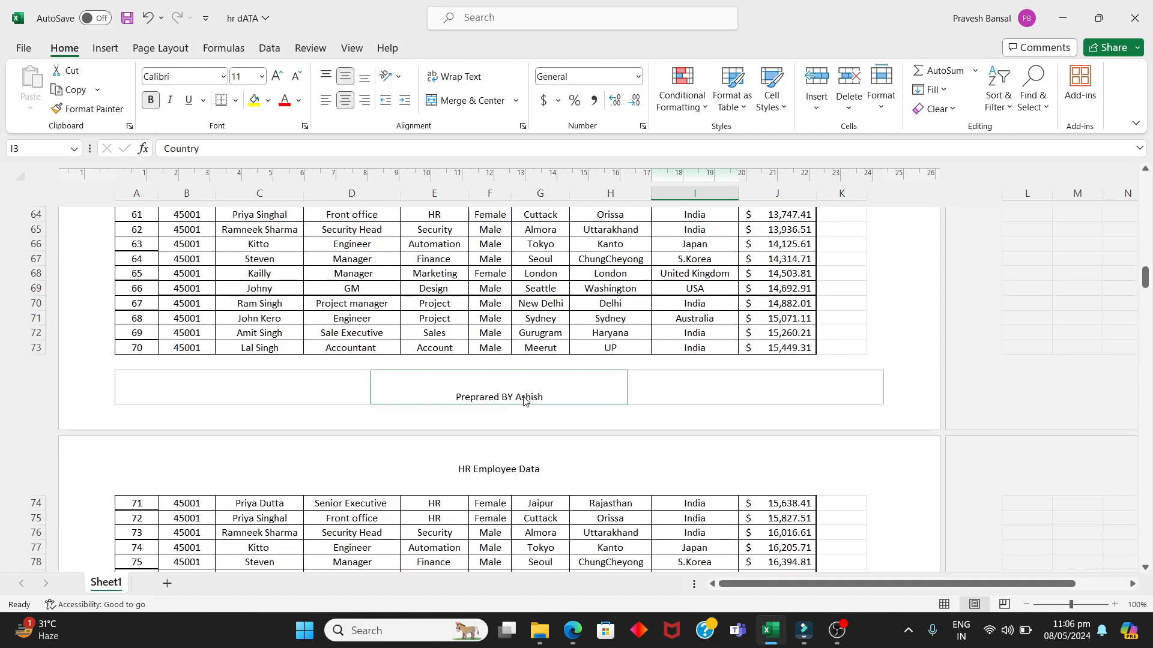
pyautogui.scroll(-2, 558, 397)
pyautogui.scroll(-10, 527, 395)
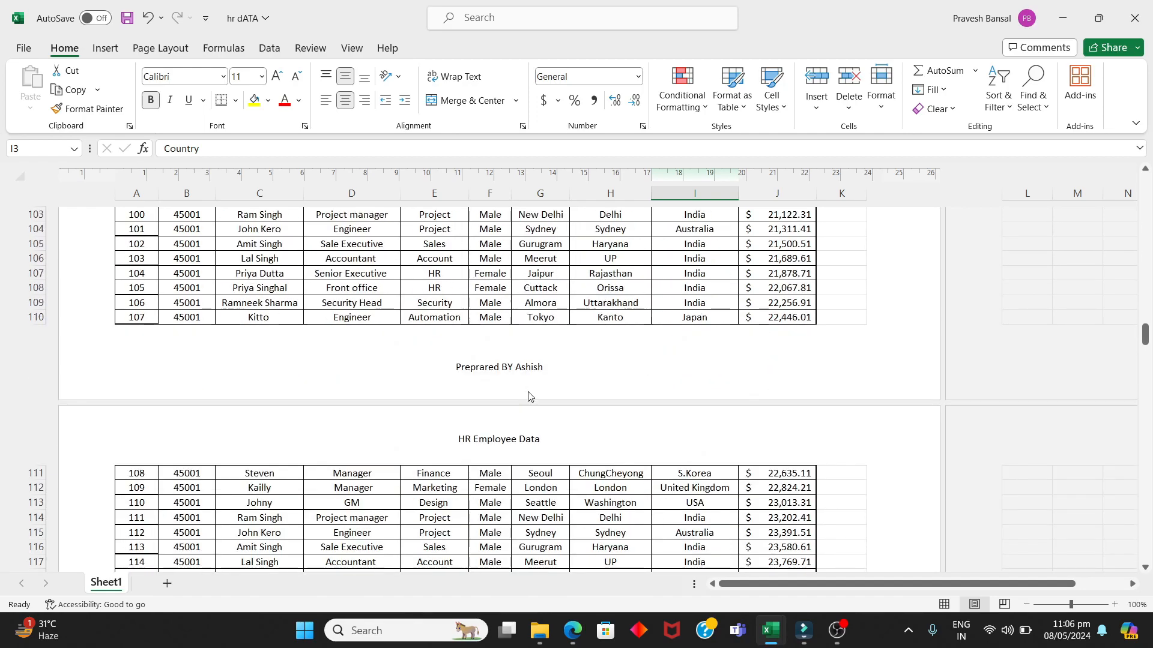
pyautogui.scroll(-4, 528, 396)
pyautogui.scroll(-5, 528, 396)
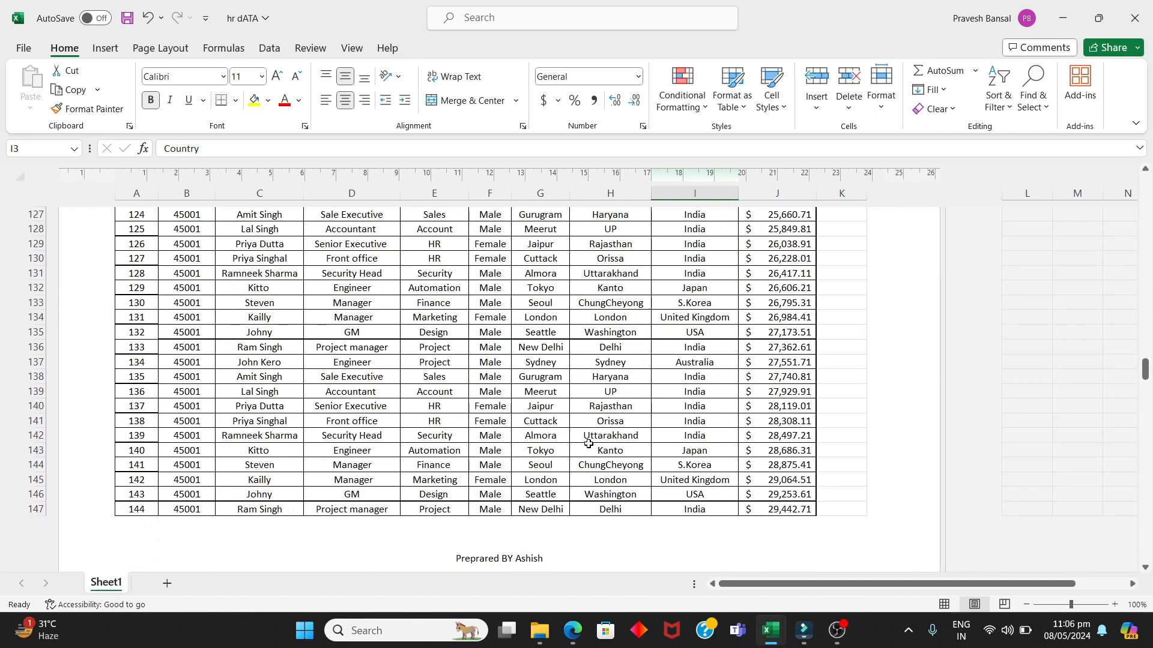
# Step: Check the header and footer of the first page in the print preview, and return to the sheet
pyautogui.click(23, 48)
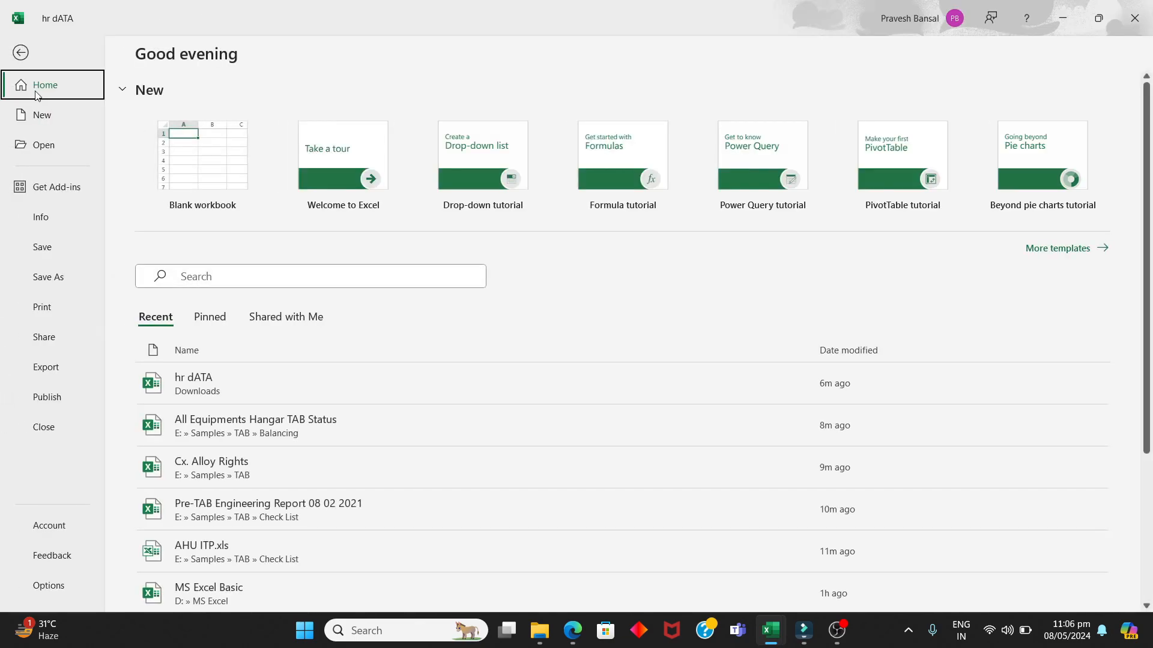
pyautogui.click(43, 307)
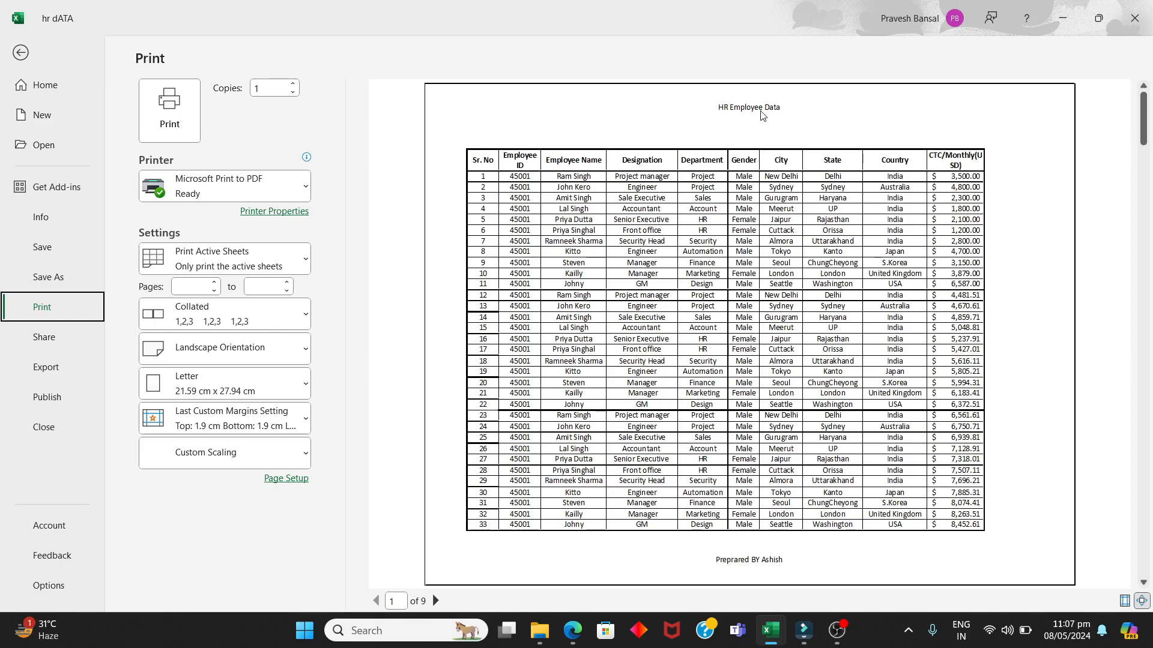
pyautogui.click(20, 53)
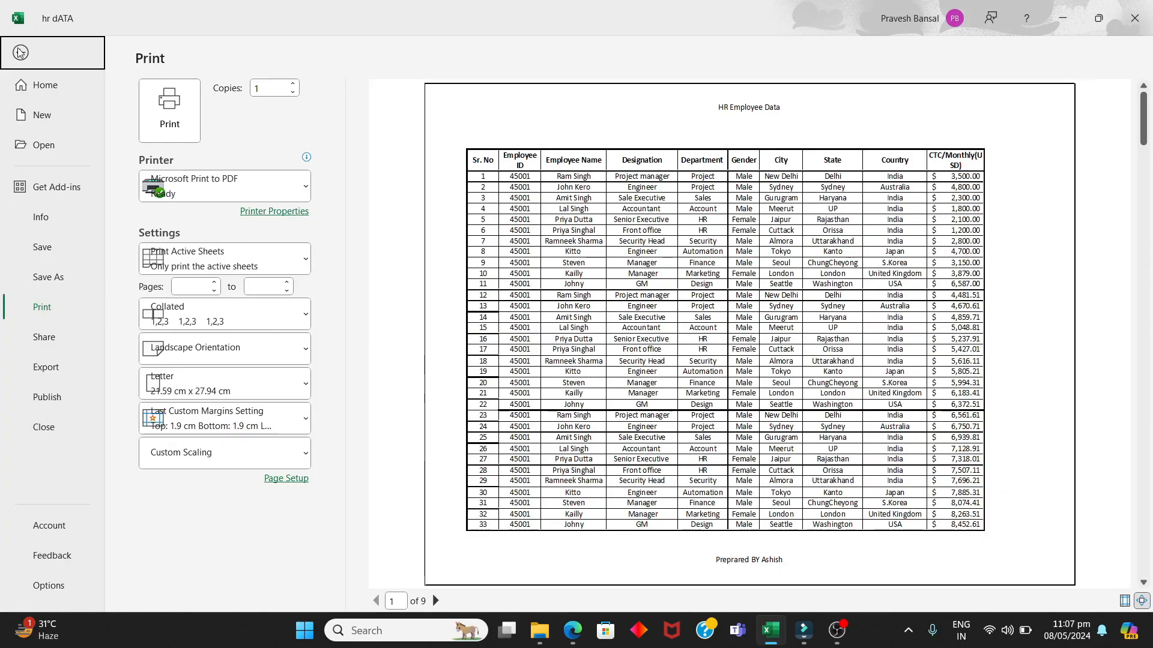
pyautogui.click(20, 53)
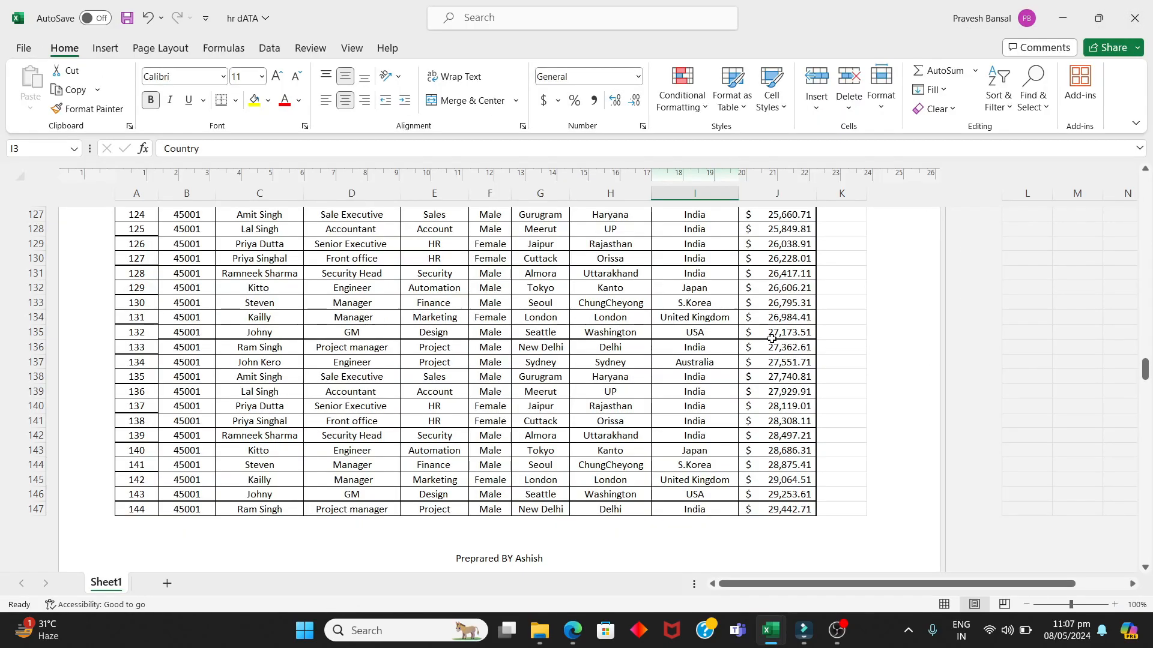